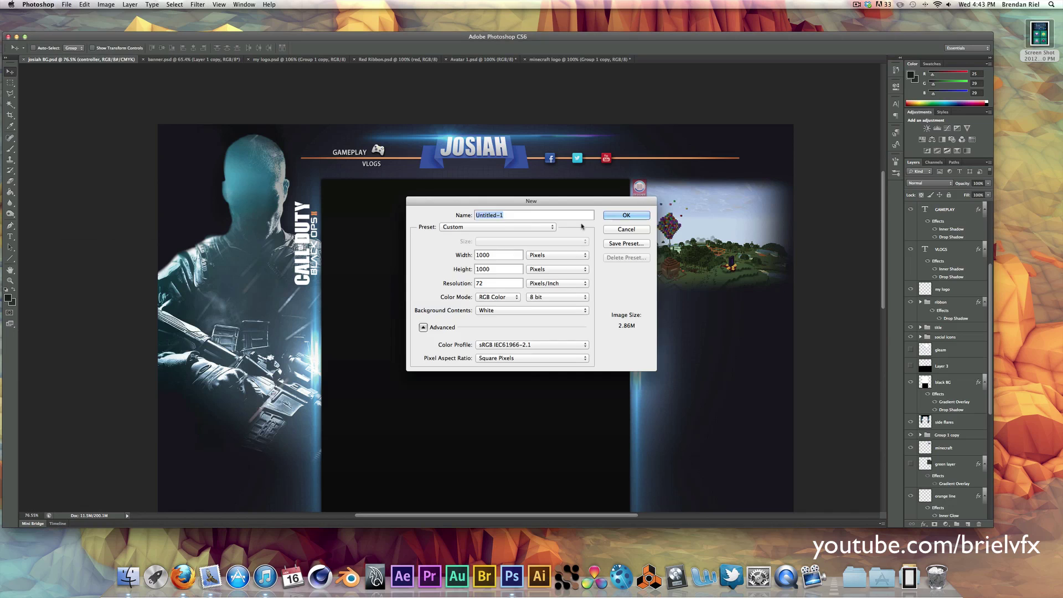
Apply the ring's drop shadow and draw a new circle inside the ring.
click(617, 220)
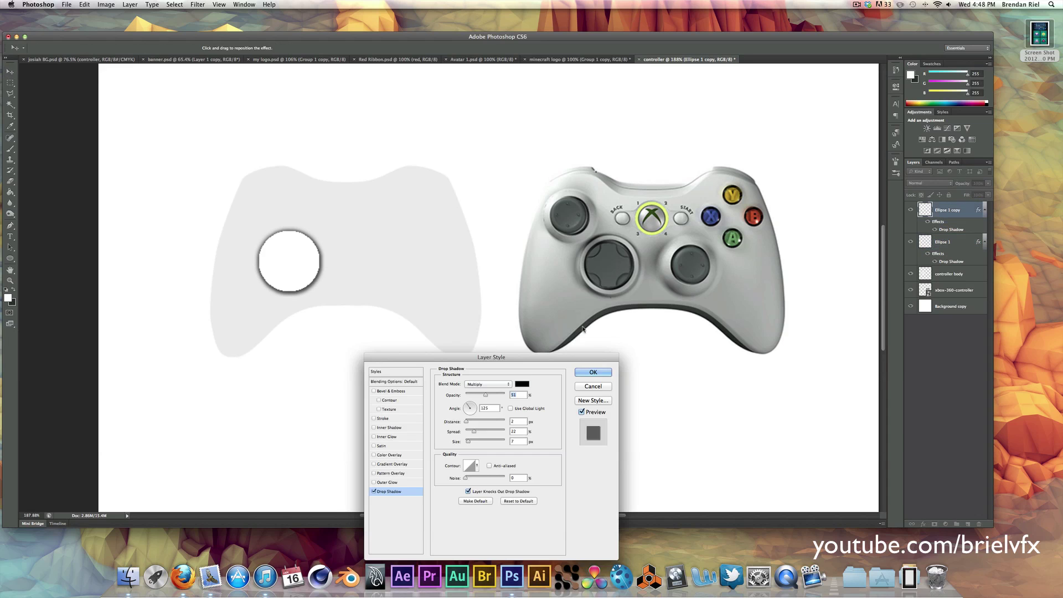
click(593, 372)
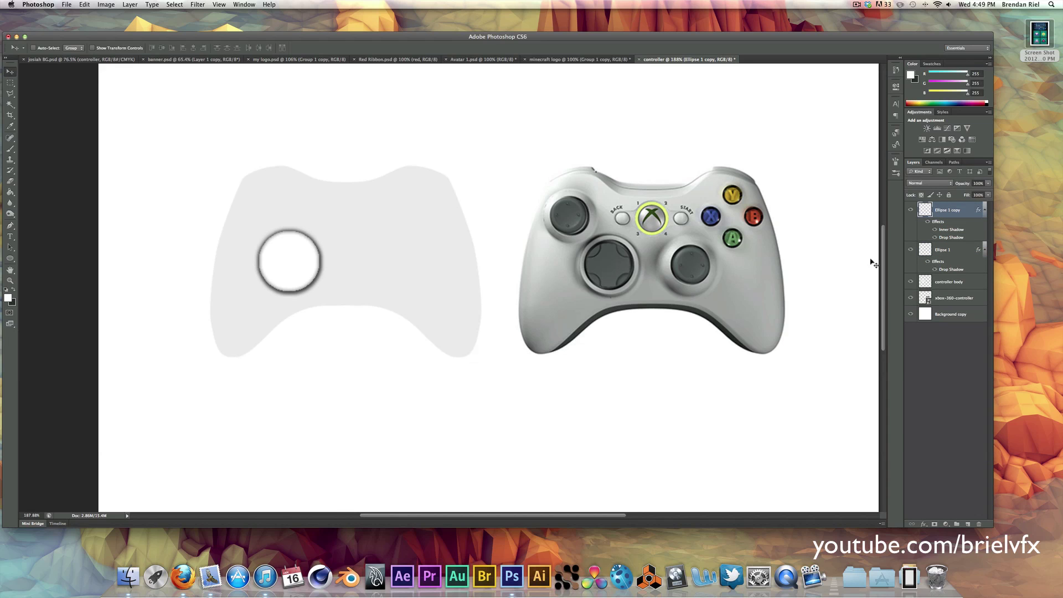
key(u)
drag(265, 238, 313, 285)
key(v)
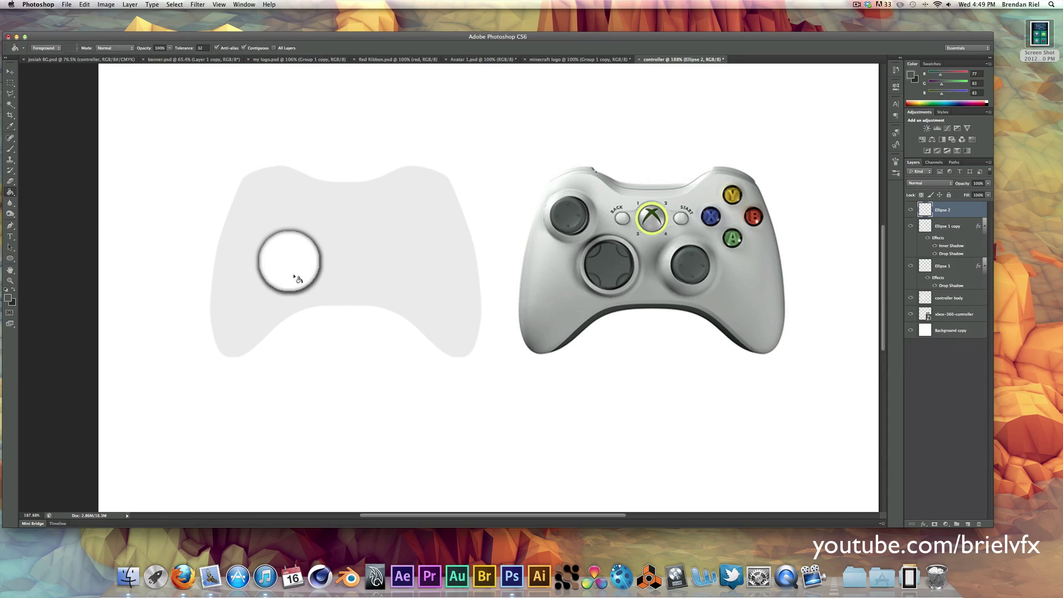
Fill the inner circle dark grey and give it a drop shadow.
key(alt+BackSpace)
right_click(956, 210)
click(975, 213)
click(250, 457)
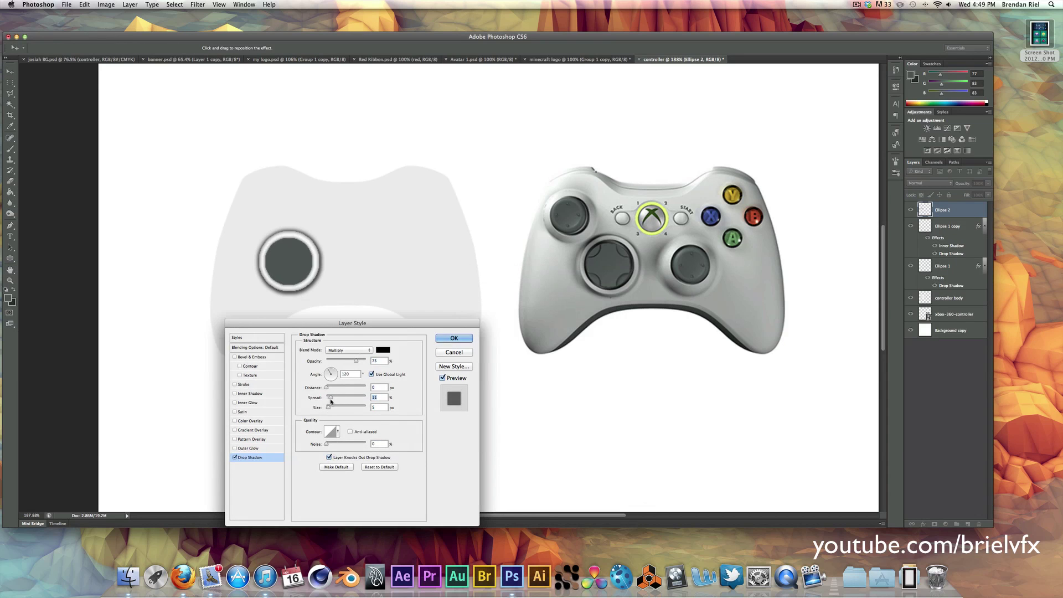
key(Return)
Save the document as controller.psd with compatibility kept.
key(super+s)
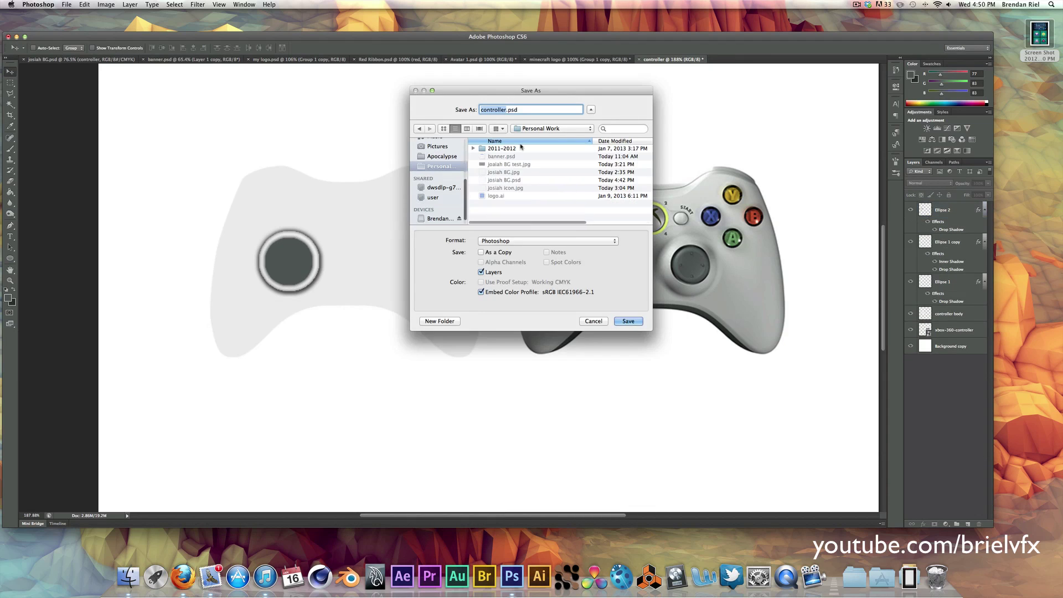
click(629, 323)
click(622, 253)
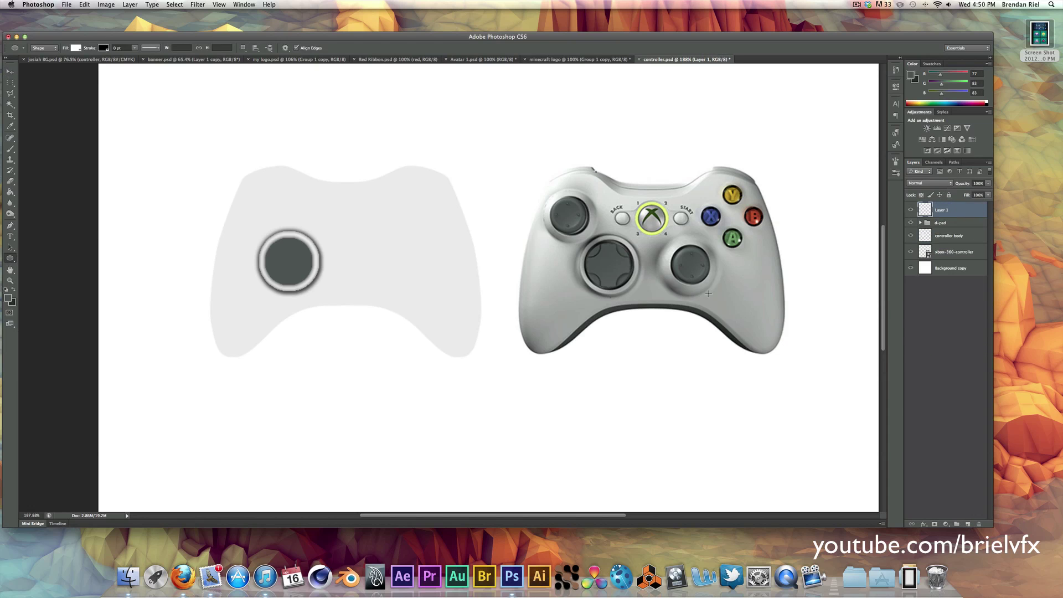
Draw a white left-thumbstick circle and give it a drop shadow.
drag(238, 213, 280, 239)
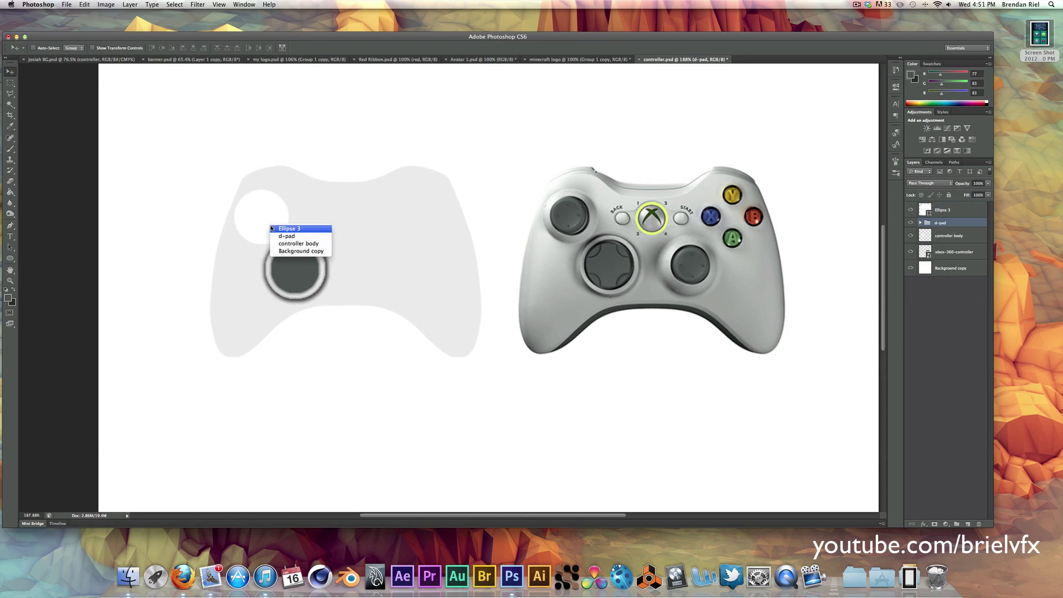
key(v)
right_click(948, 205)
click(969, 212)
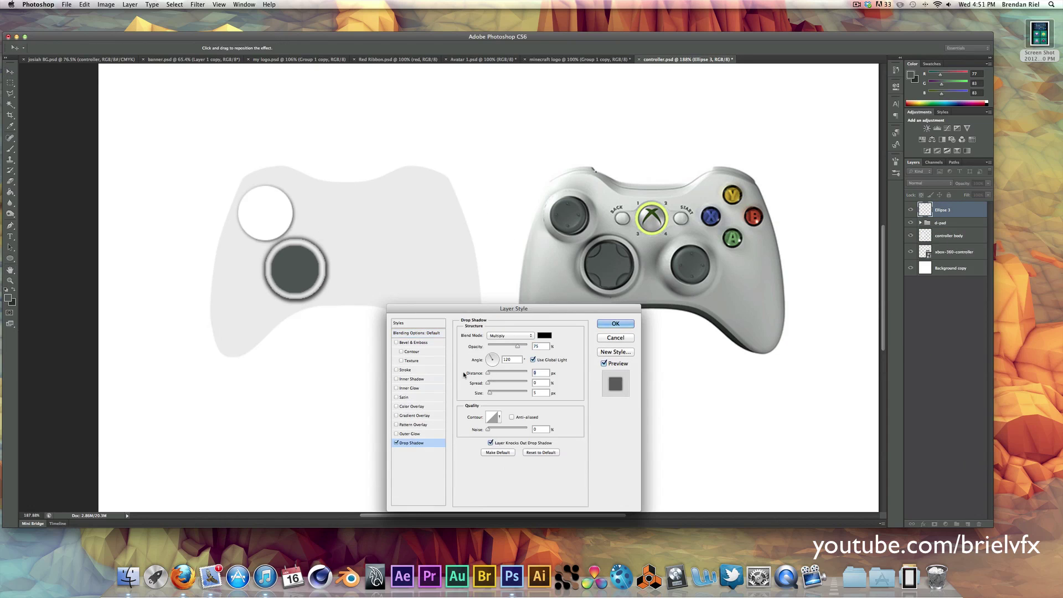
click(616, 324)
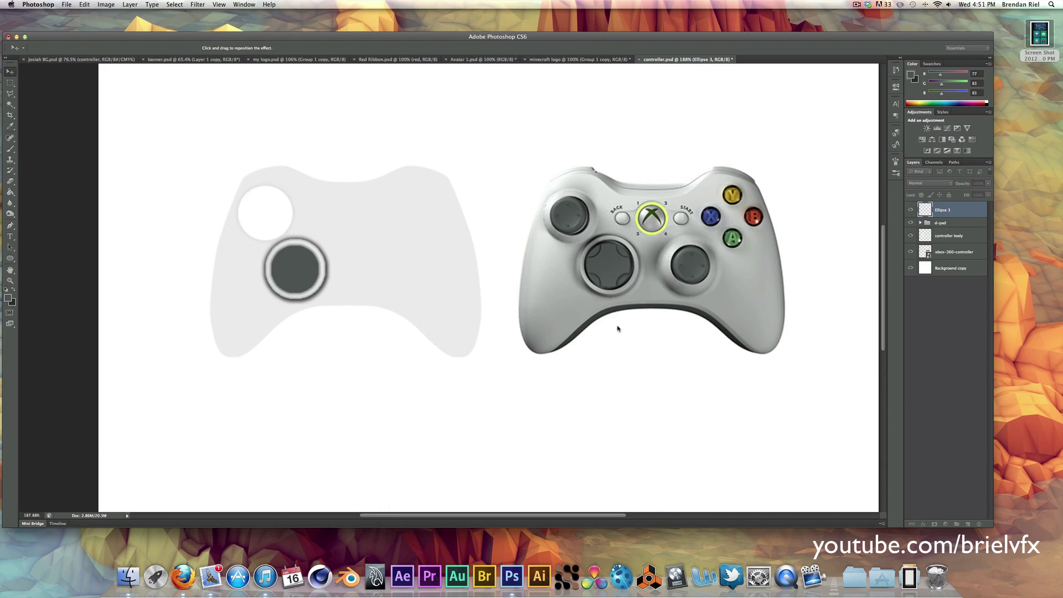
Fill the thumbstick dark grey on a new layer and add a drop shadow to Ellipse 4.
key(super+shift+alt+n)
key(g)
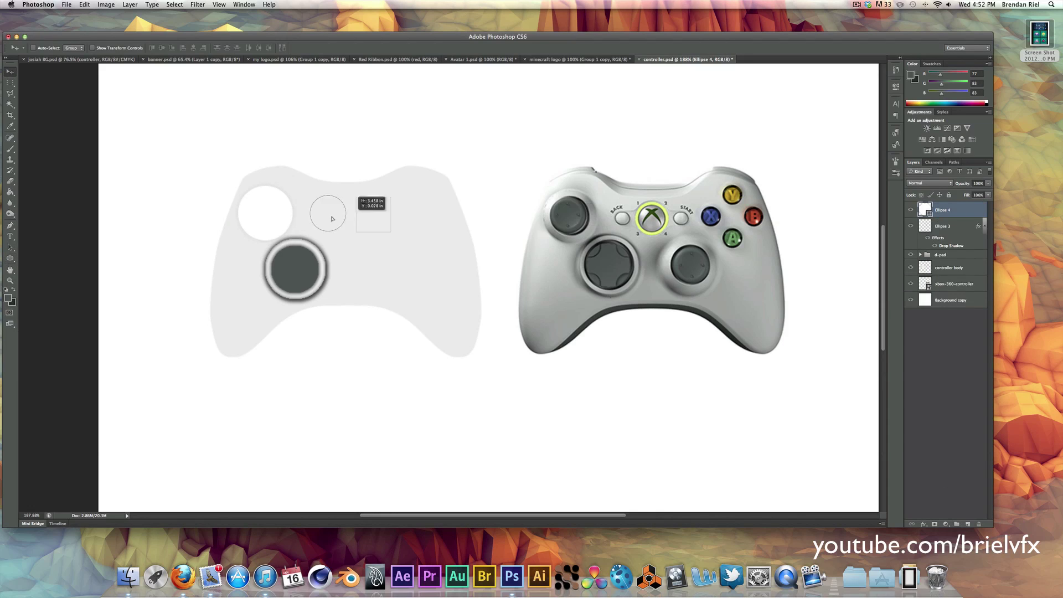
click(265, 212)
double_click(932, 209)
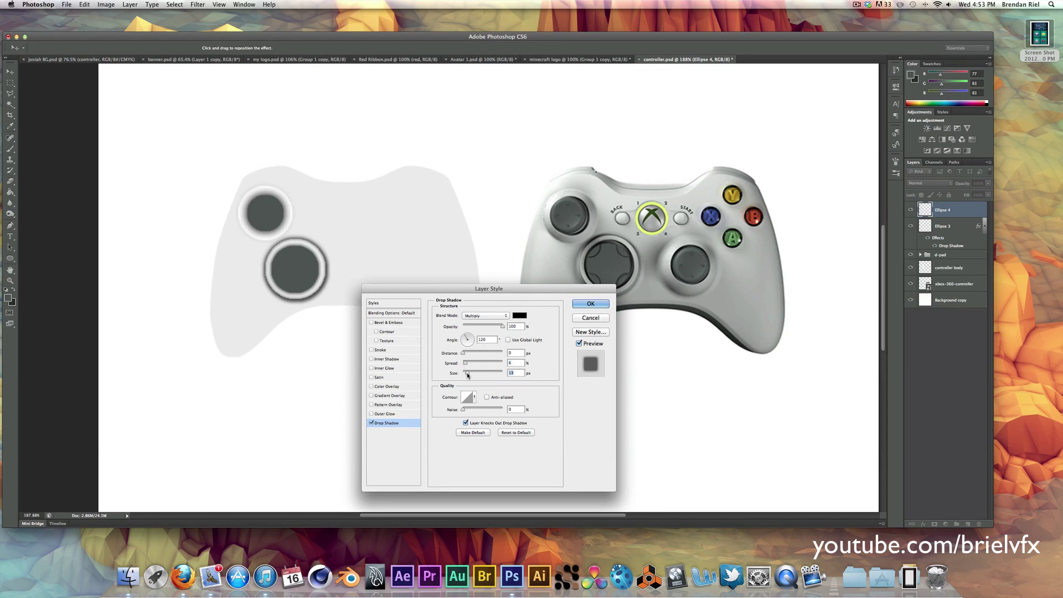
key(Return)
Add an inner shadow to Ellipse 3 and duplicate that layer.
double_click(945, 243)
click(371, 359)
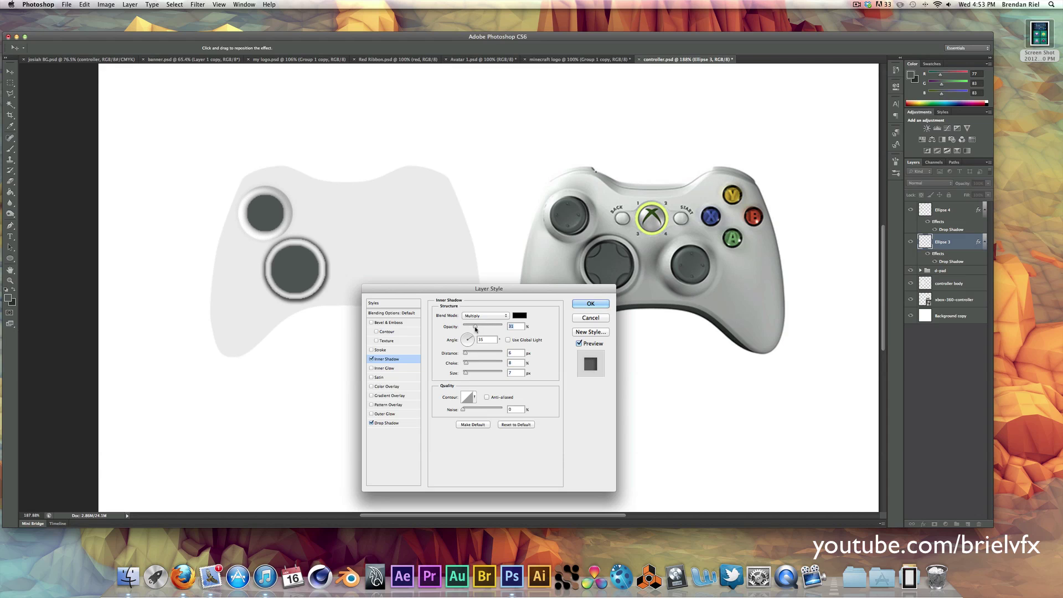
click(591, 304)
right_click(944, 242)
click(973, 279)
Lasso-select around the upper-left thumbstick and erase its rim with a soft brush.
key(Return)
click(10, 93)
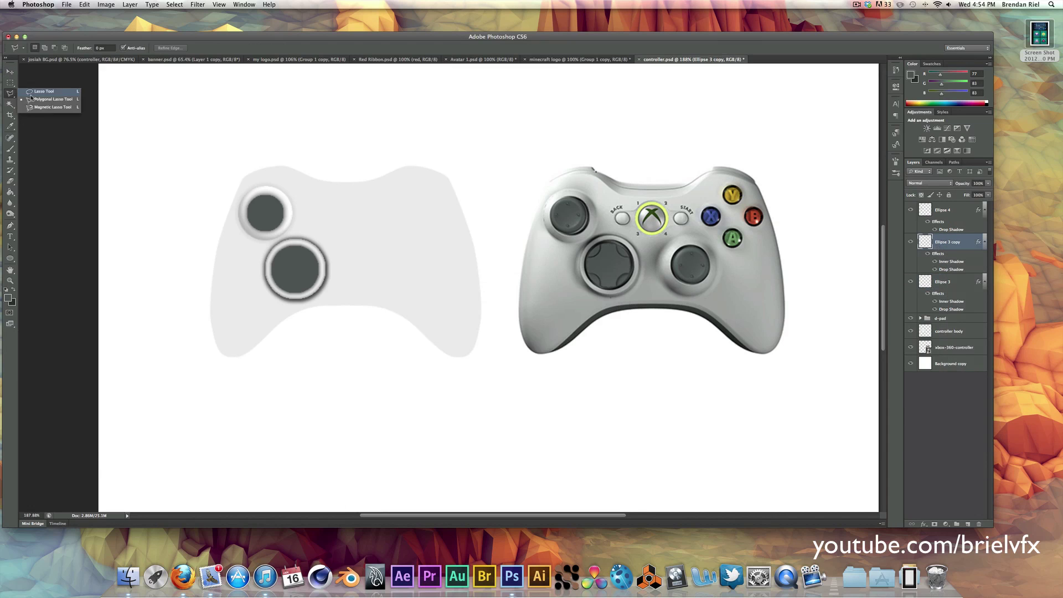
drag(245, 178, 293, 240)
click(10, 72)
key(e)
scroll(480, 266, up, 2)
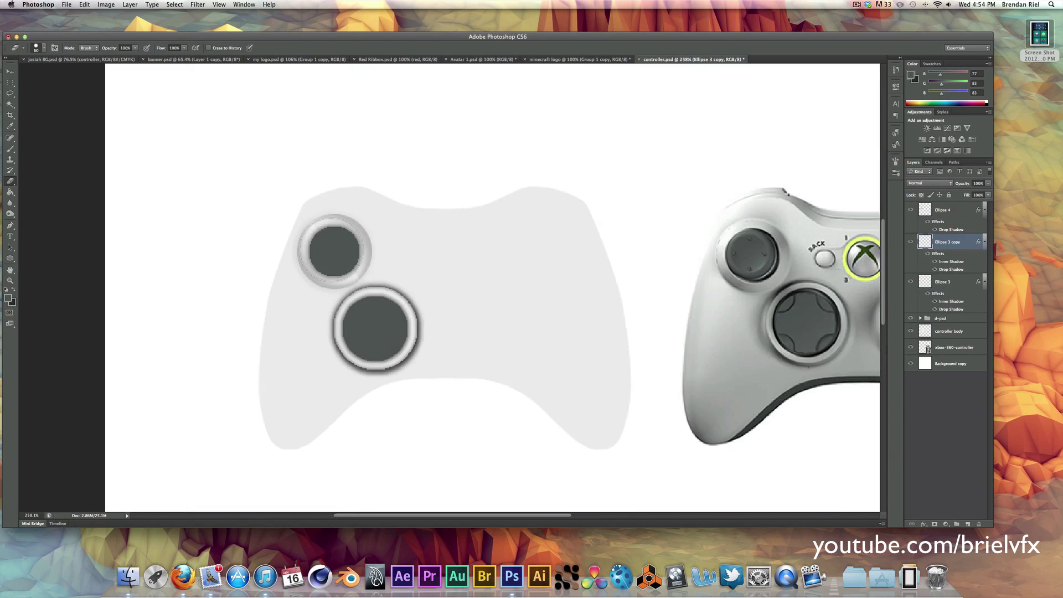
click(43, 47)
click(361, 273)
click(956, 284)
Soften the rims of Ellipse 3 and its copy with Blur and Eraser.
key(r)
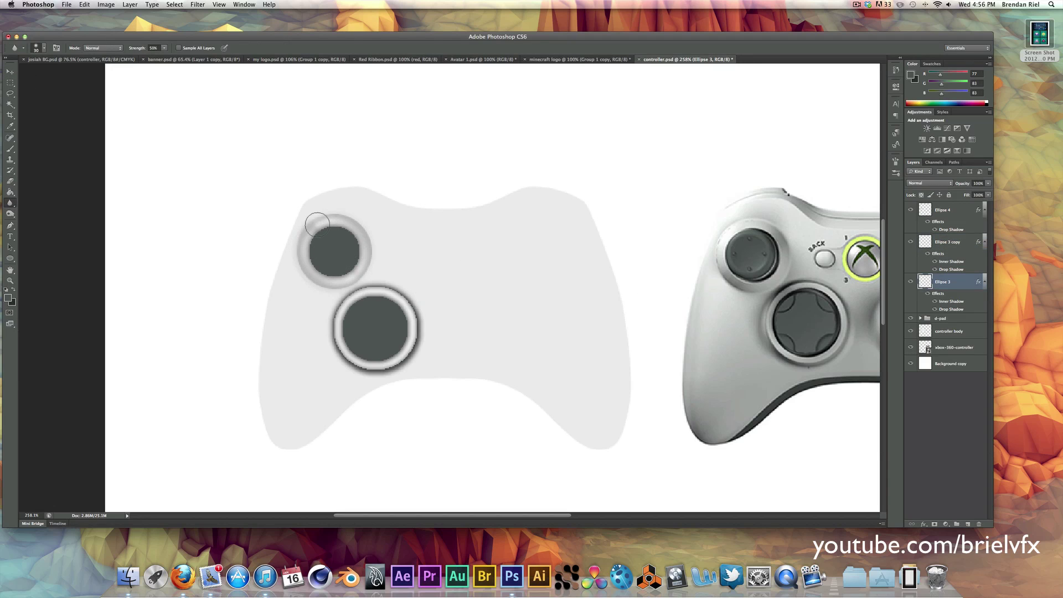
key(alt+bracketright)
key(e)
scroll(560, 368, down, 5)
scroll(560, 368, up, 3)
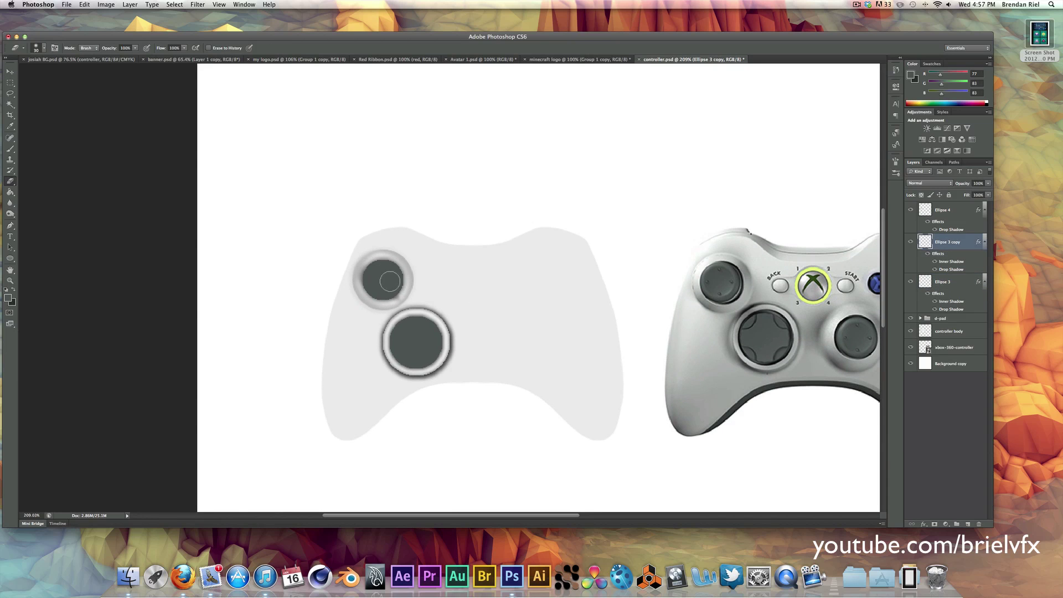
key(alt+bracketleft)
key(alt+bracketright)
key(alt+bracketleft)
scroll(421, 299, down, 5)
Group the three thumbstick layers and name the group 'left stick'.
key(v)
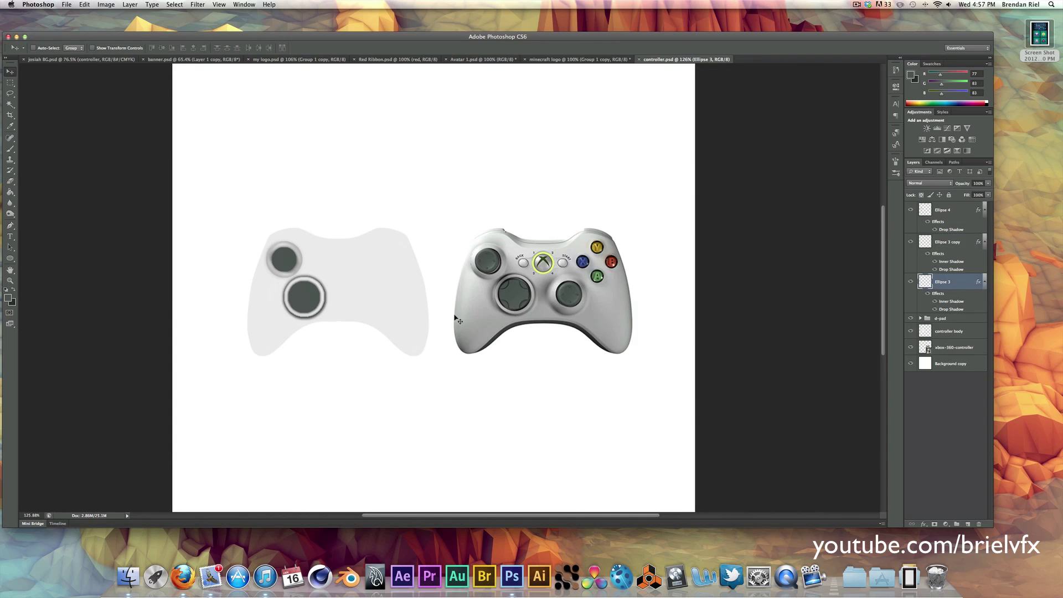
click(920, 318)
double_click(957, 382)
key(Return)
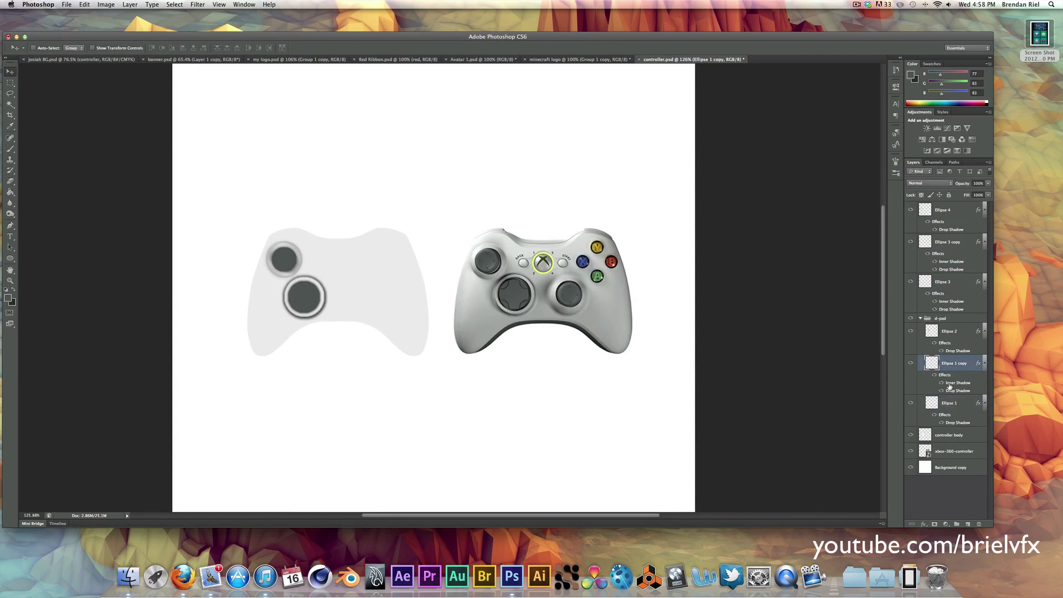
click(920, 319)
key(ctrl+g)
double_click(943, 206)
text(left stick)
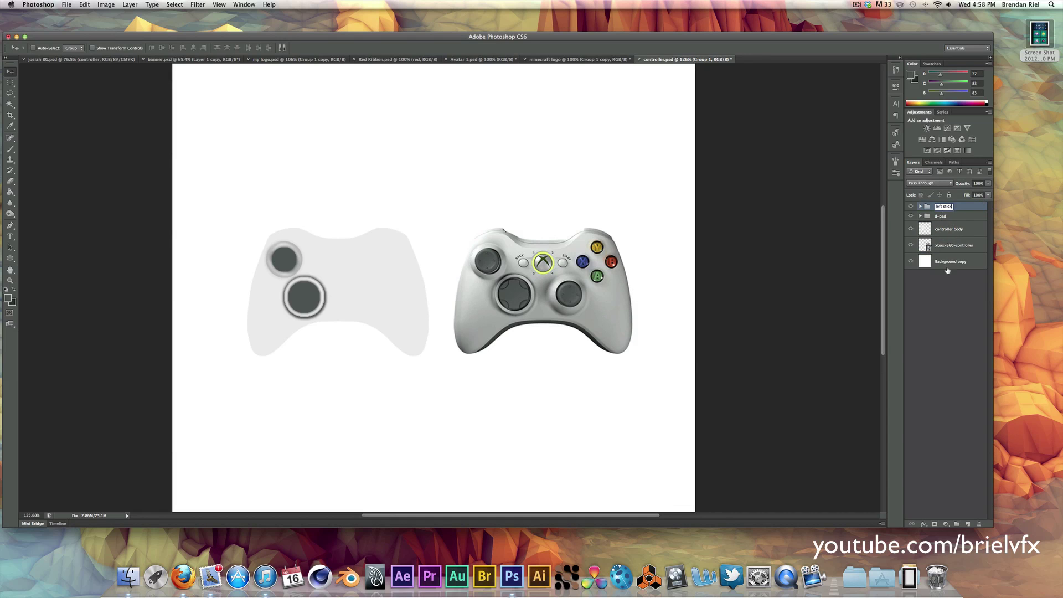
key(Return)
Move the duplicated stick group to the pad's right side and rotate it.
drag(284, 259, 428, 302)
key(ctrl+t)
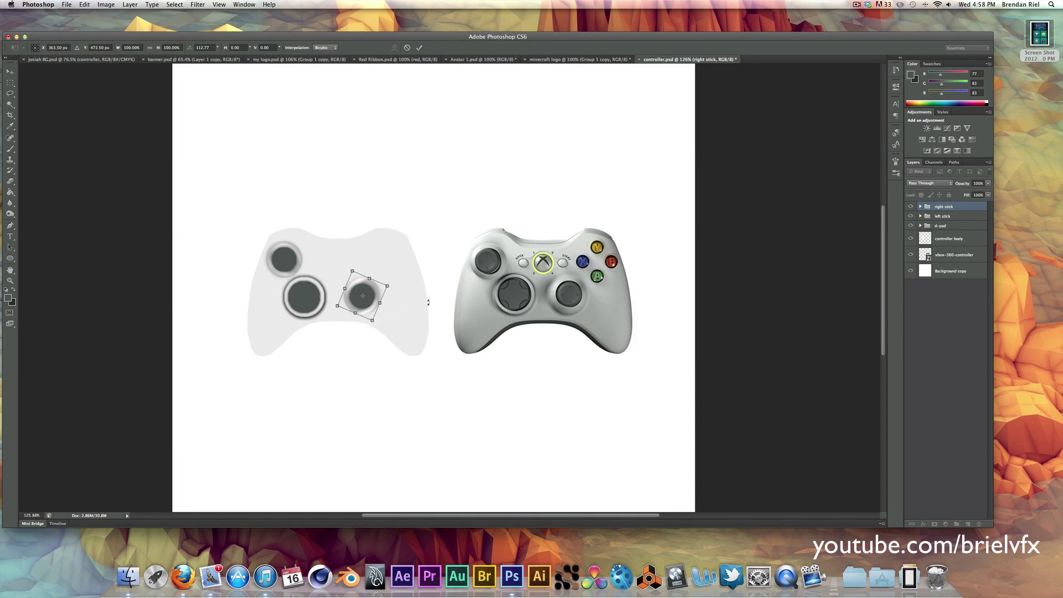
key(Return)
click(920, 206)
click(949, 219)
Paint light grey rim shading on a new layer above the right stick's Ellipse 4.
key(b)
scroll(371, 297, up, 3)
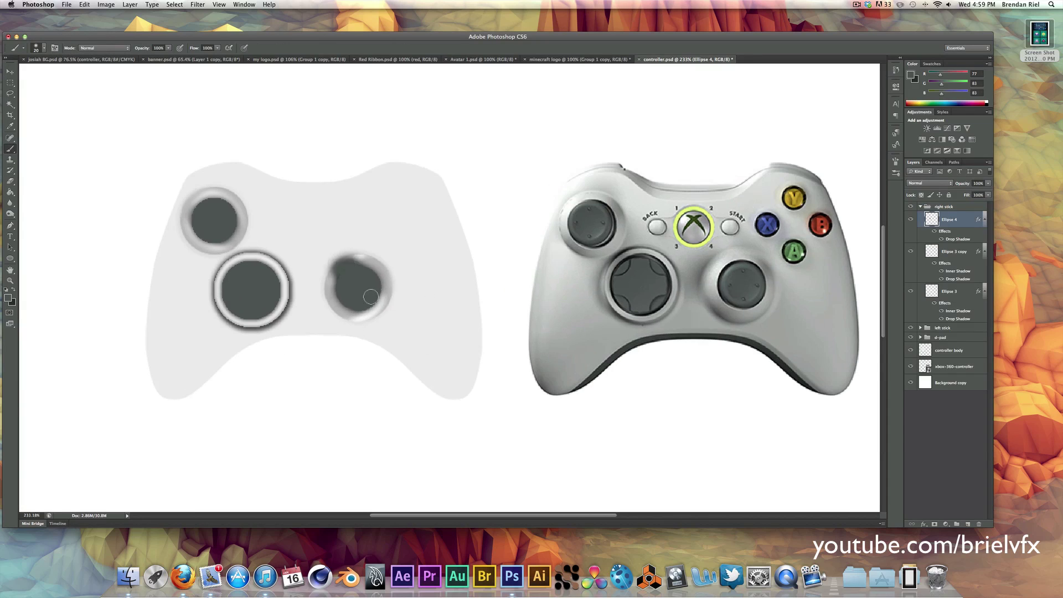
key(ctrl+alt+shift+n)
alt+click(357, 263)
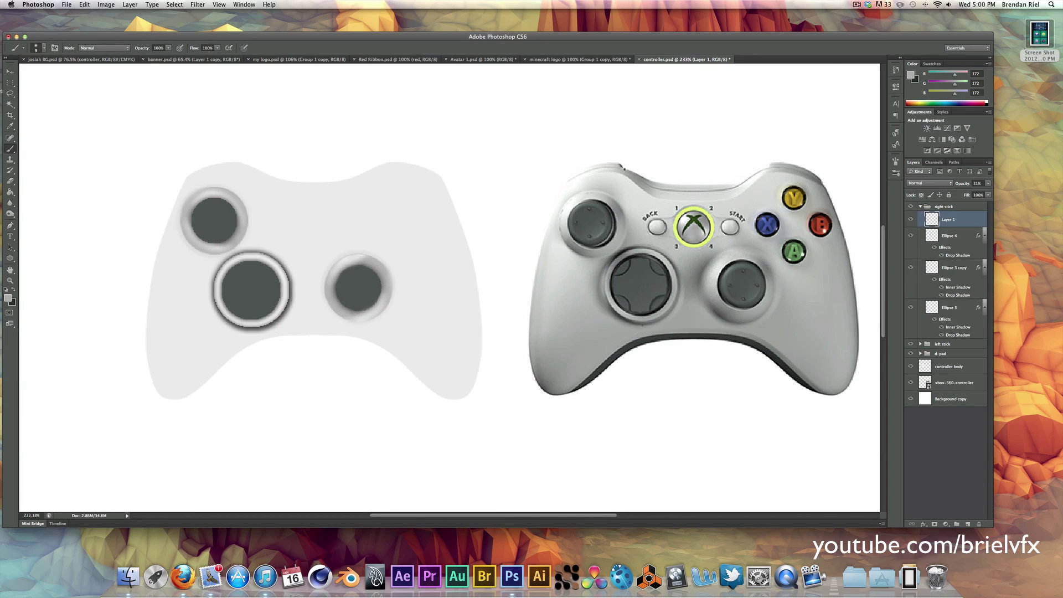
scroll(368, 271, down, 2)
scroll(393, 325, up, 2)
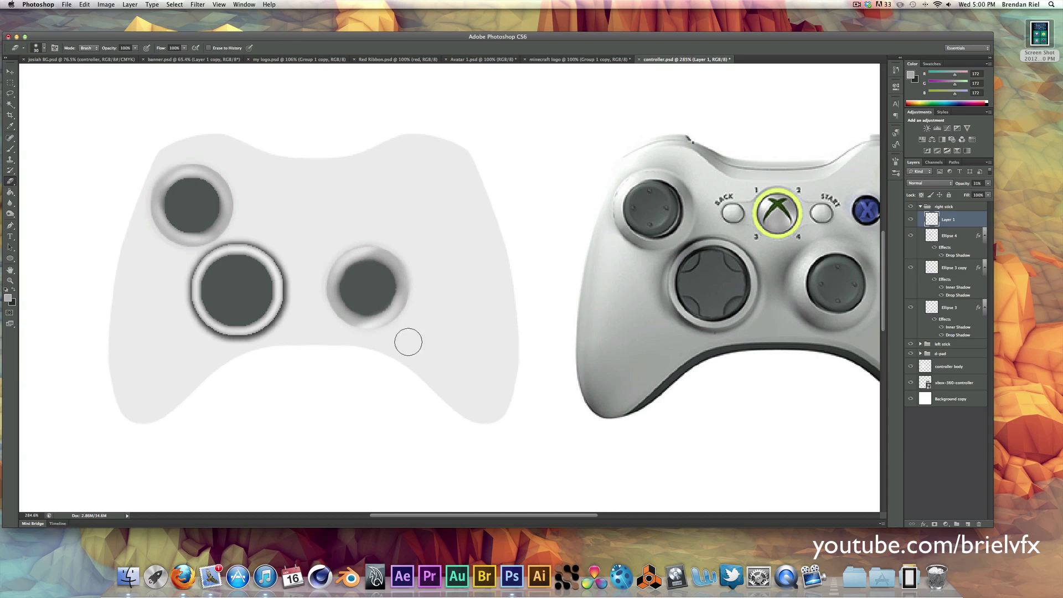
key(v)
scroll(406, 339, down, 5)
scroll(363, 317, up, 3)
scroll(389, 305, up, 2)
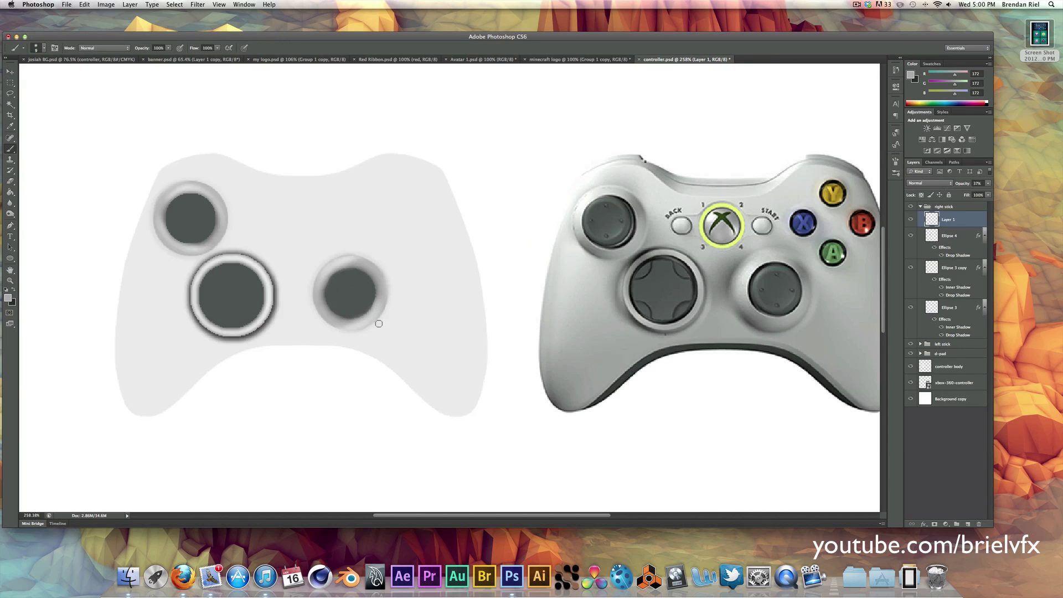
key(e)
key(v)
scroll(498, 299, down, 2)
Fine-tune the drop shadow on the right stick's Ellipse 3 copy.
click(941, 235)
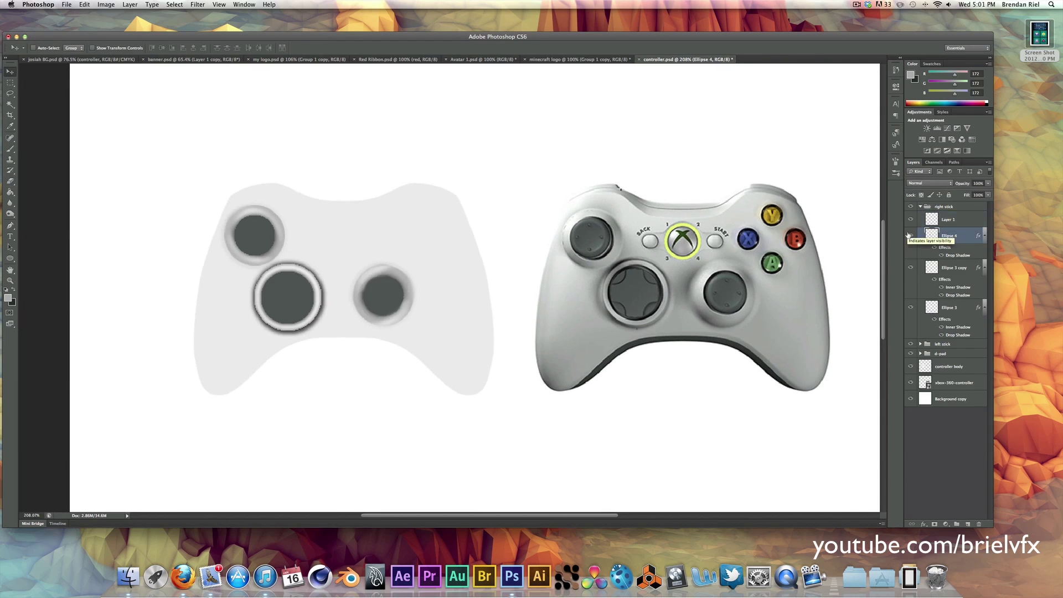
double_click(958, 295)
mouse_move(589, 285)
mouse_down()
mouse_move(648, 232)
mouse_move(490, 361)
mouse_up()
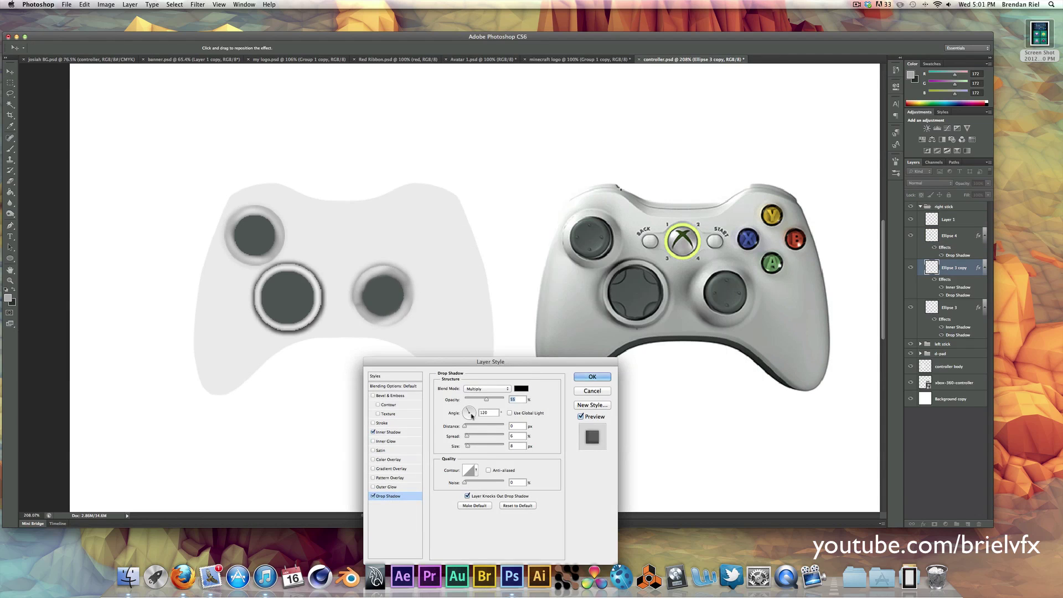
key(Return)
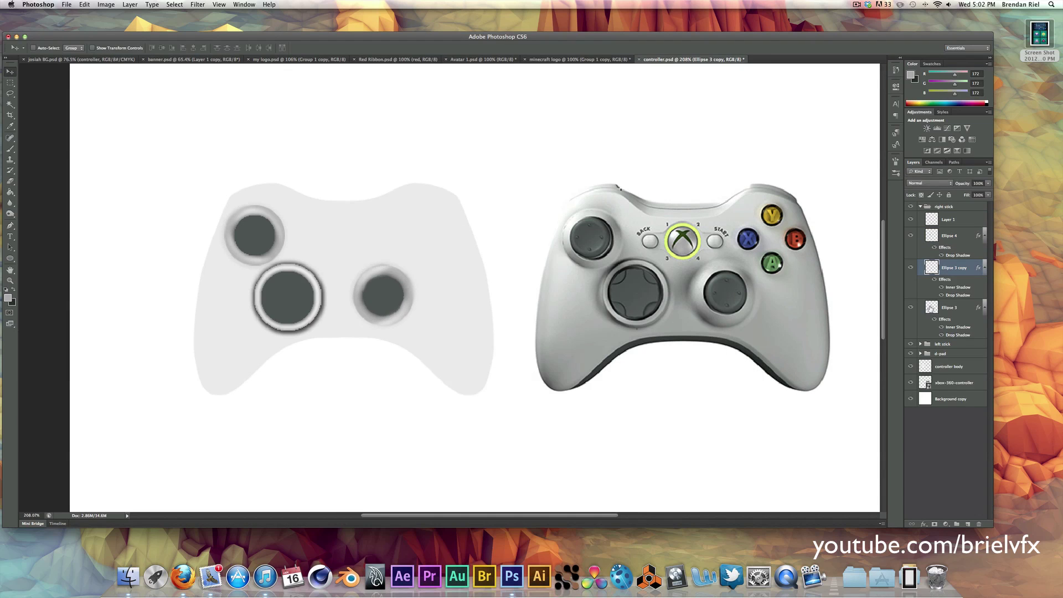
click(930, 308)
Add a green button sampled from the reference A button, with a drop shadow.
key(b)
alt+click(772, 265)
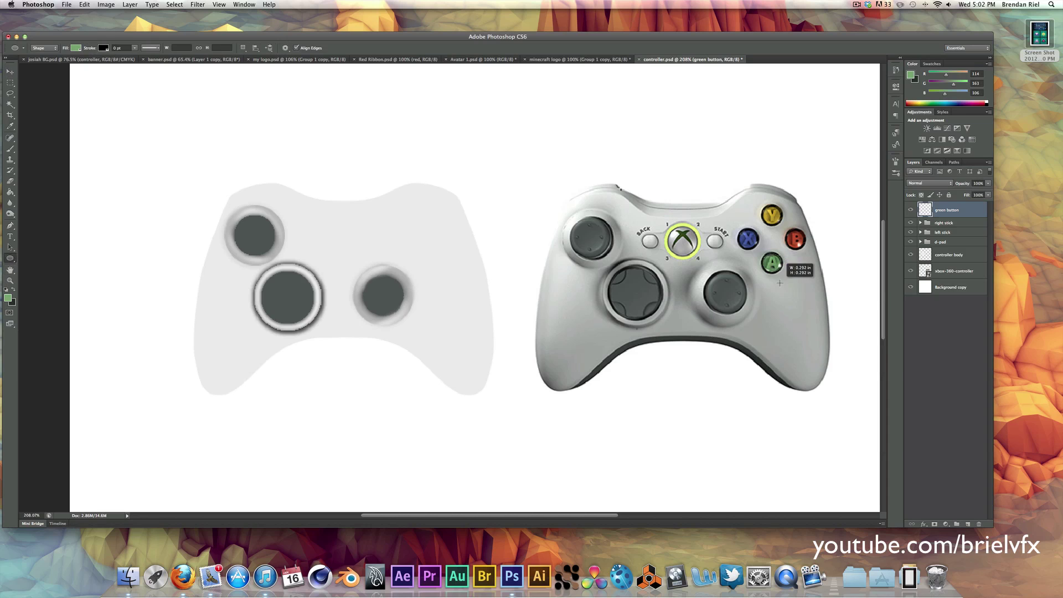
click(427, 257)
right_click(941, 210)
click(969, 217)
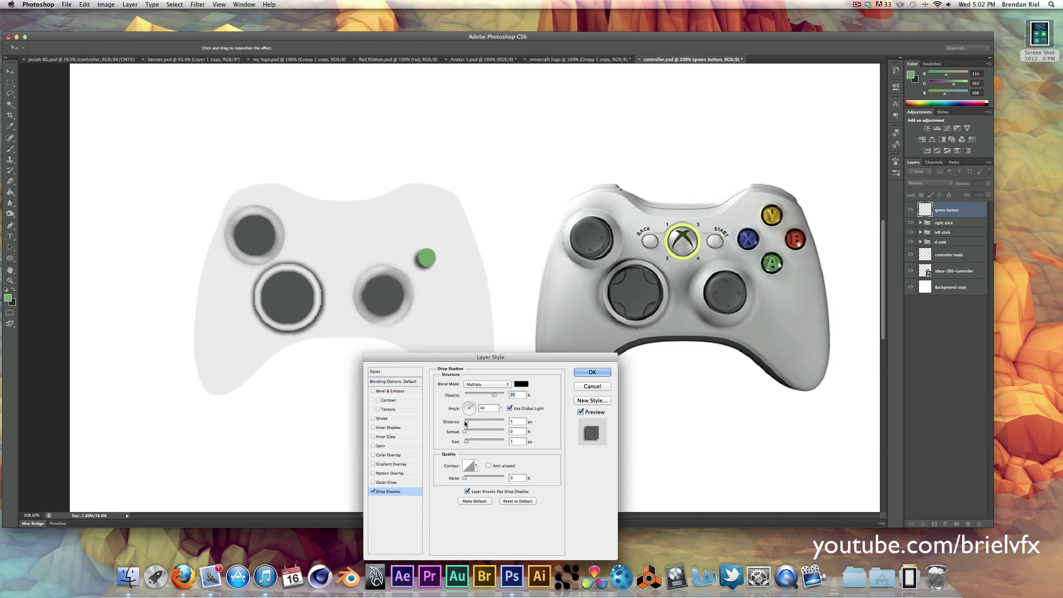
click(591, 372)
Add a 'red button' layer with red sampled from the B button and a drop shadow.
key(super+shift+alt+n)
text(ton)
key(Return)
key(b)
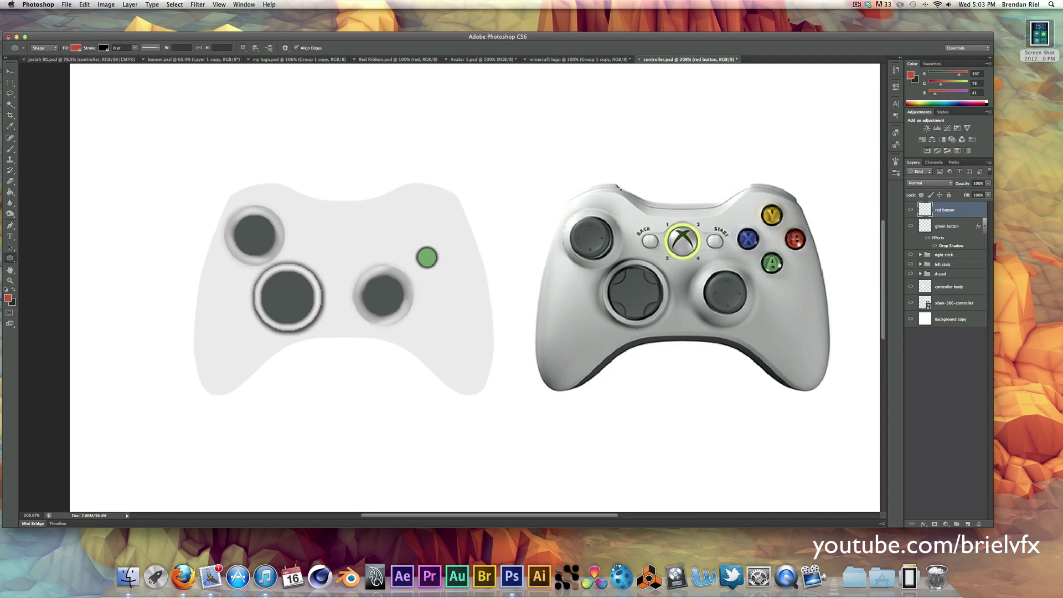
alt+click(795, 239)
click(452, 241)
click(374, 491)
Draw a 'yellow button' circle from the reference Y colour with the pasted shadow style.
key(Return)
key(super+shift+alt+n)
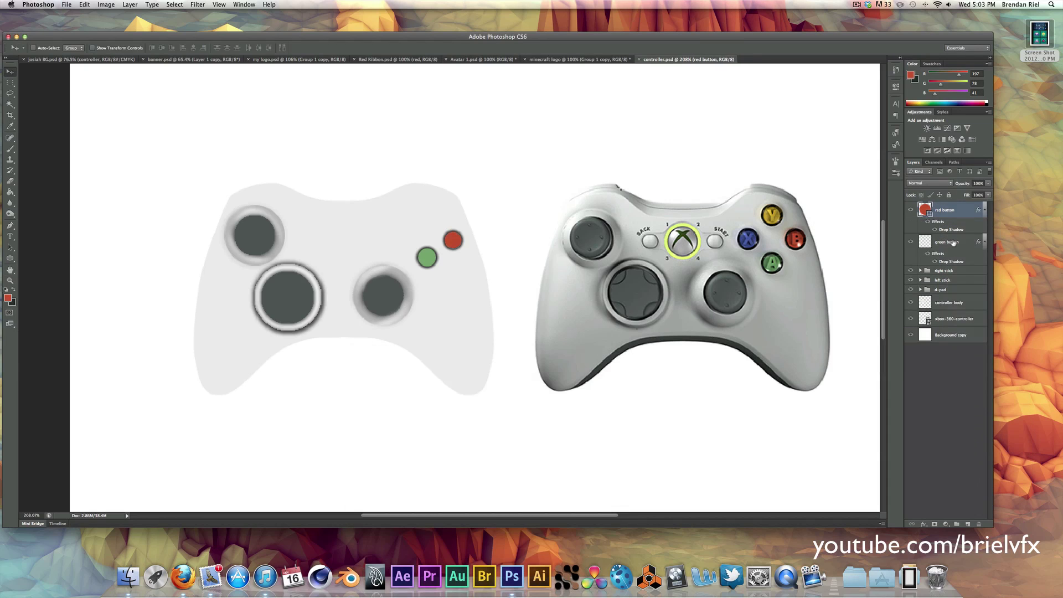
text(yellow button)
key(Return)
click(773, 214)
key(u)
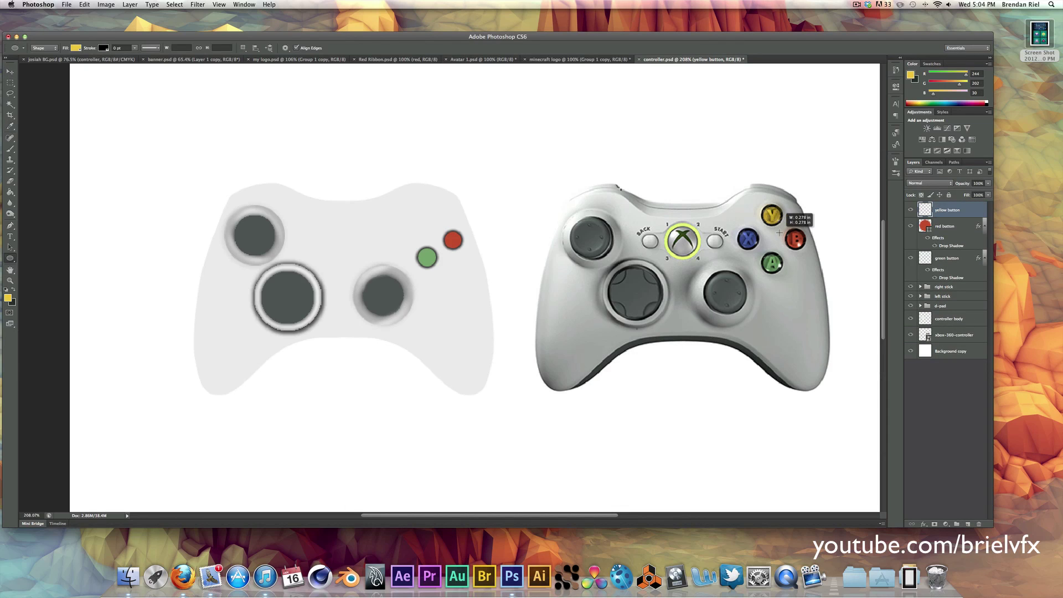
right_click(946, 210)
mouse_move(418, 204)
mouse_down()
mouse_move(451, 235)
mouse_move(415, 245)
mouse_up()
click(974, 310)
Draw a 'blue button' circle from the reference X colour with the pasted shadow style.
click(967, 523)
double_click(943, 210)
text(blue button)
key(Return)
key(i)
click(747, 239)
key(u)
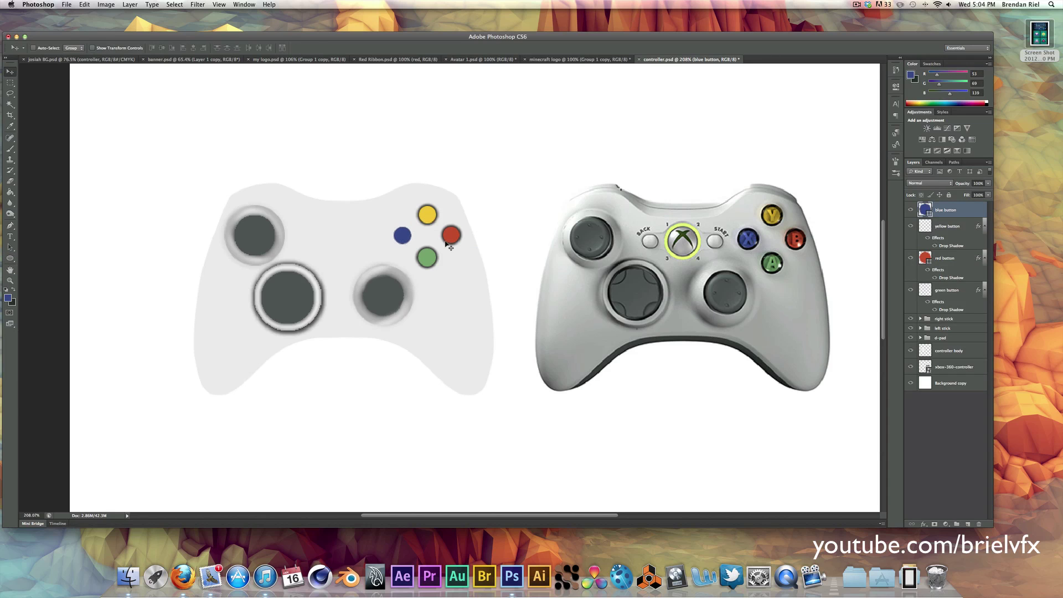
right_click(946, 209)
click(974, 310)
scroll(534, 257, down, 2)
right_click(357, 226)
Group the four face button layers together.
click(382, 247)
click(946, 210)
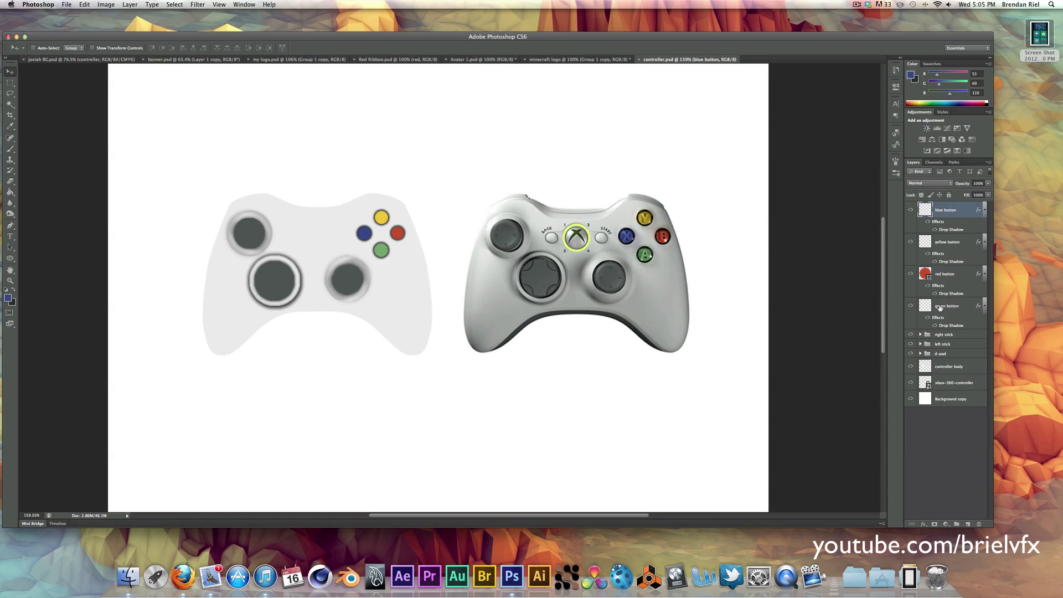
shift+click(954, 303)
key(super+g)
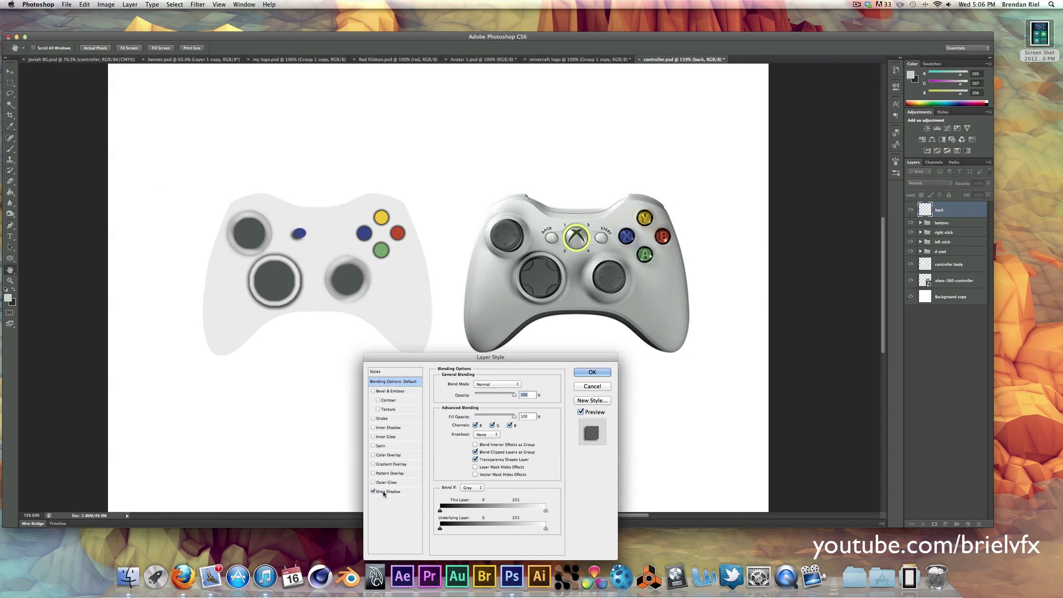
Give the back button a wider drop shadow and a grey gradient overlay.
click(388, 492)
drag(471, 431, 475, 435)
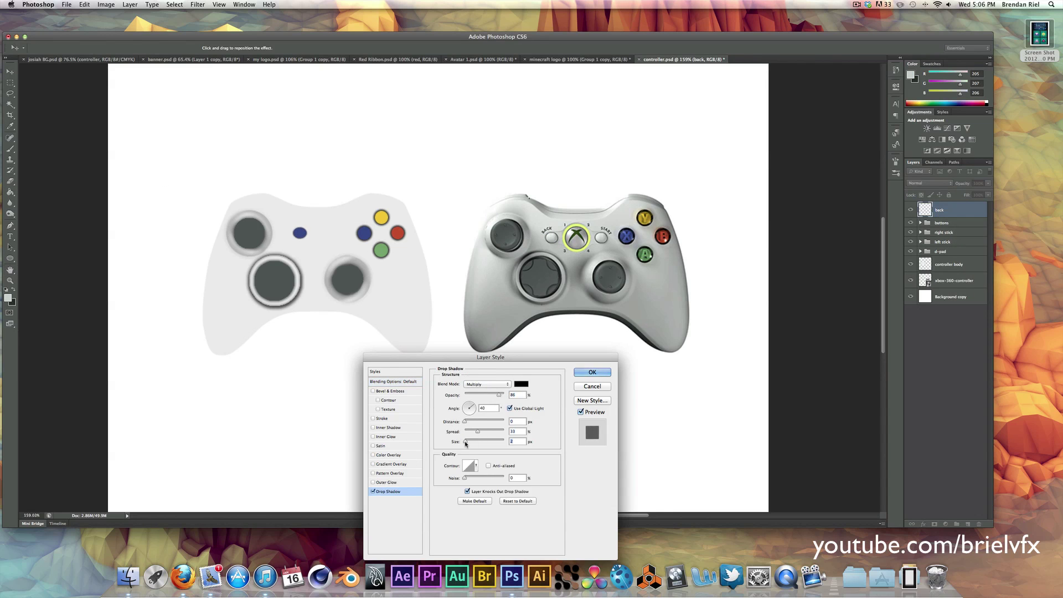
click(391, 464)
click(483, 405)
double_click(268, 370)
key(Return)
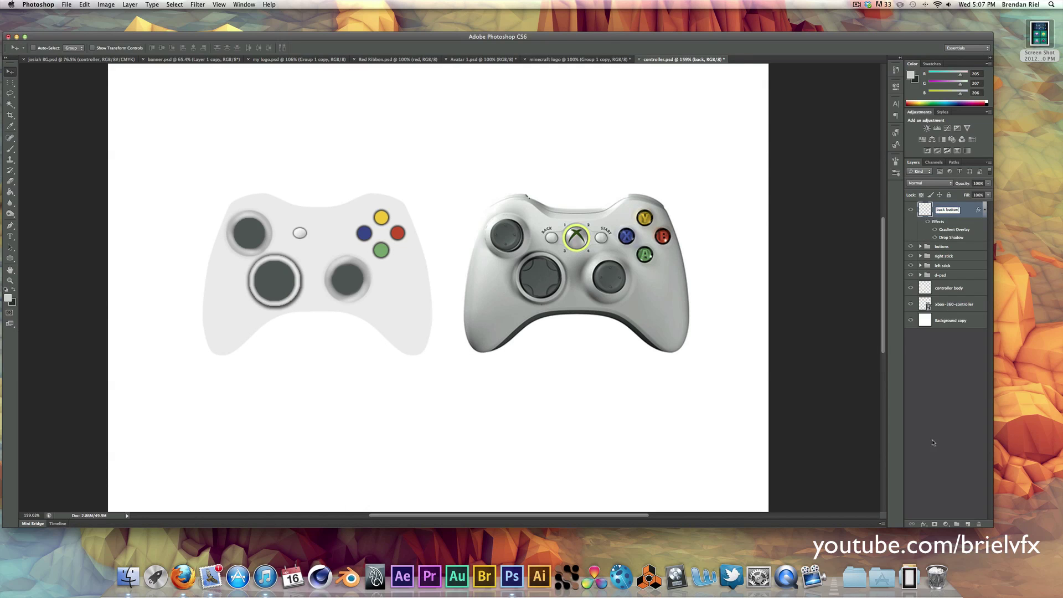
Duplicate the back button as Start and draw a yellow-glowing round centre button.
drag(299, 233, 337, 233)
key(ctrl+shift+alt+n)
text(center button)
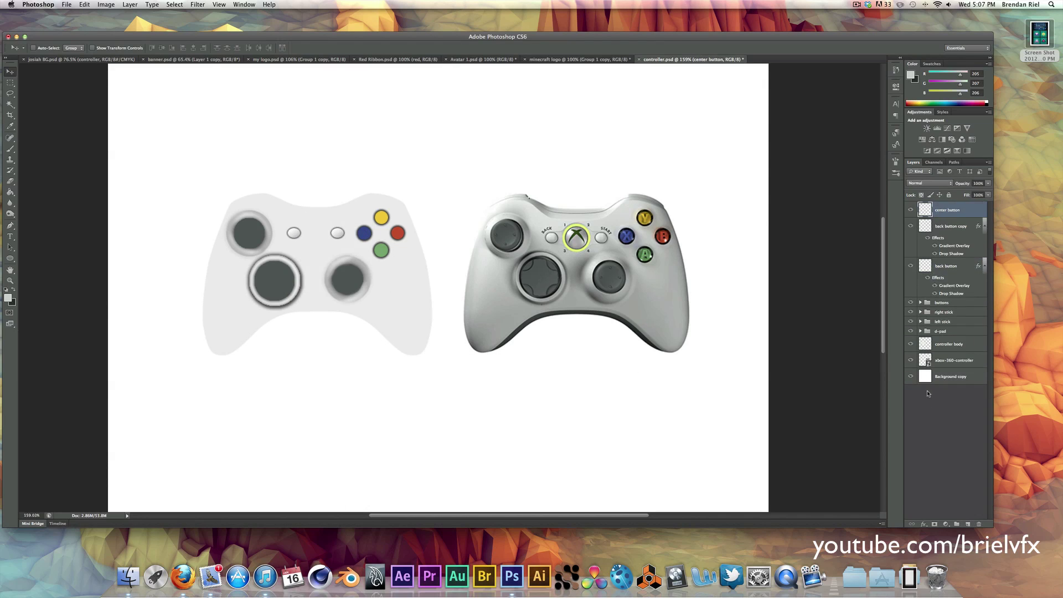
drag(608, 241, 320, 236)
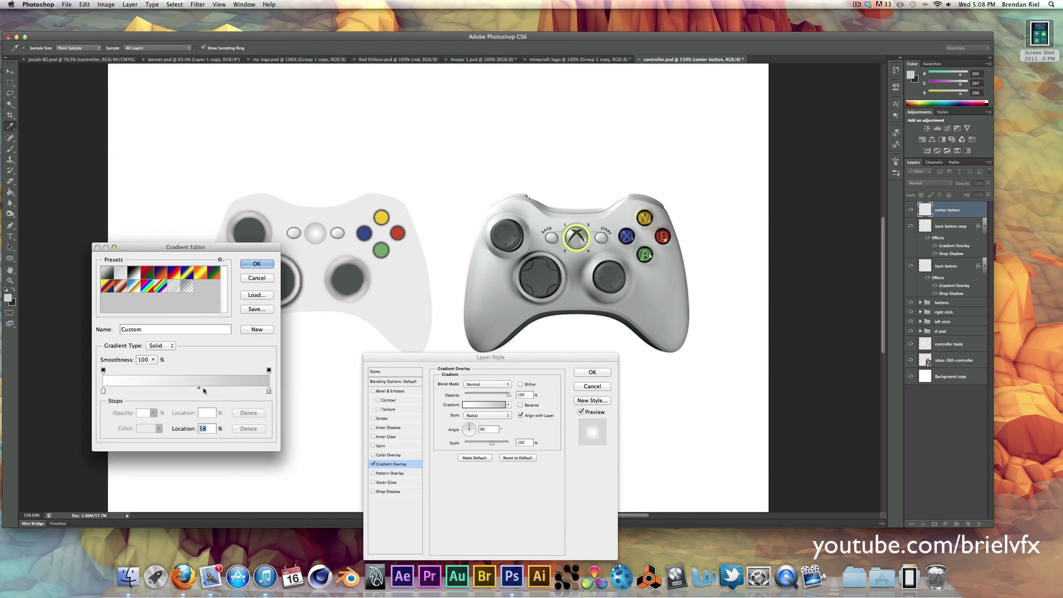
click(376, 484)
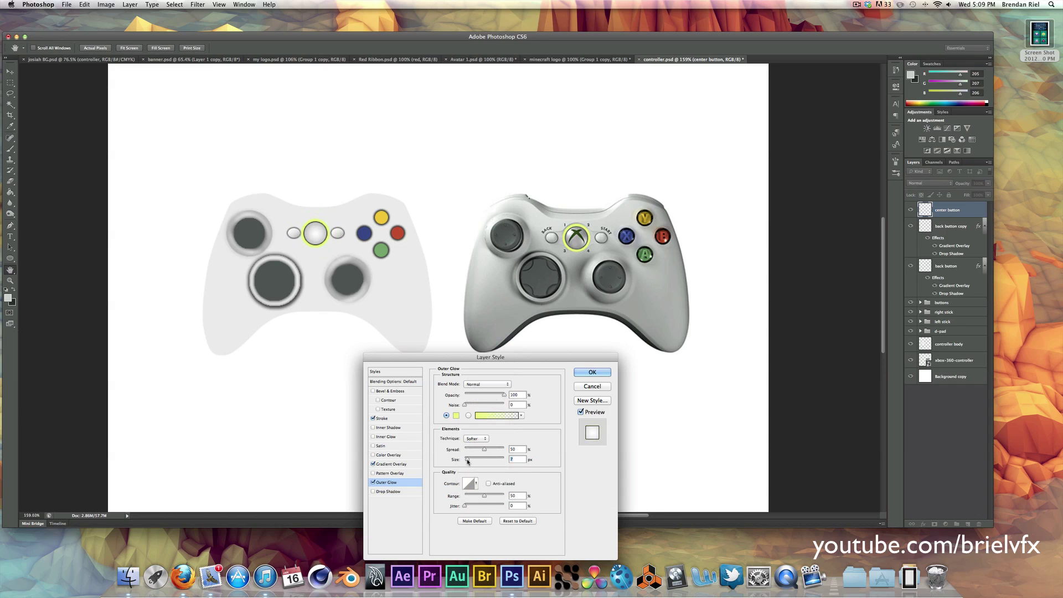
click(592, 372)
Group the back, start and centre button layers and save the document.
key(v)
click(950, 297)
shift+click(952, 210)
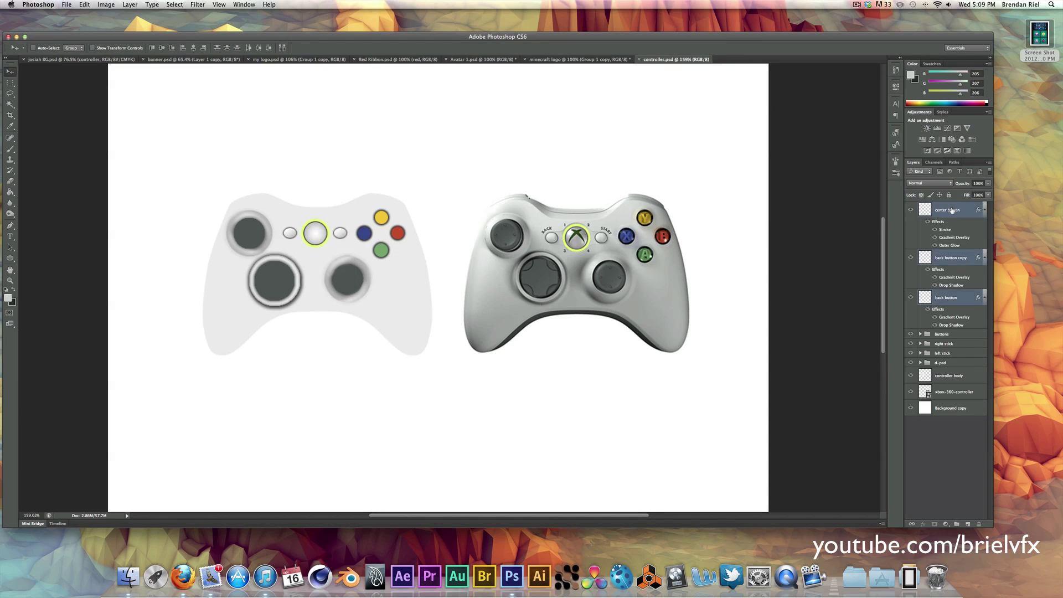
key(ctrl+g)
key(ctrl+s)
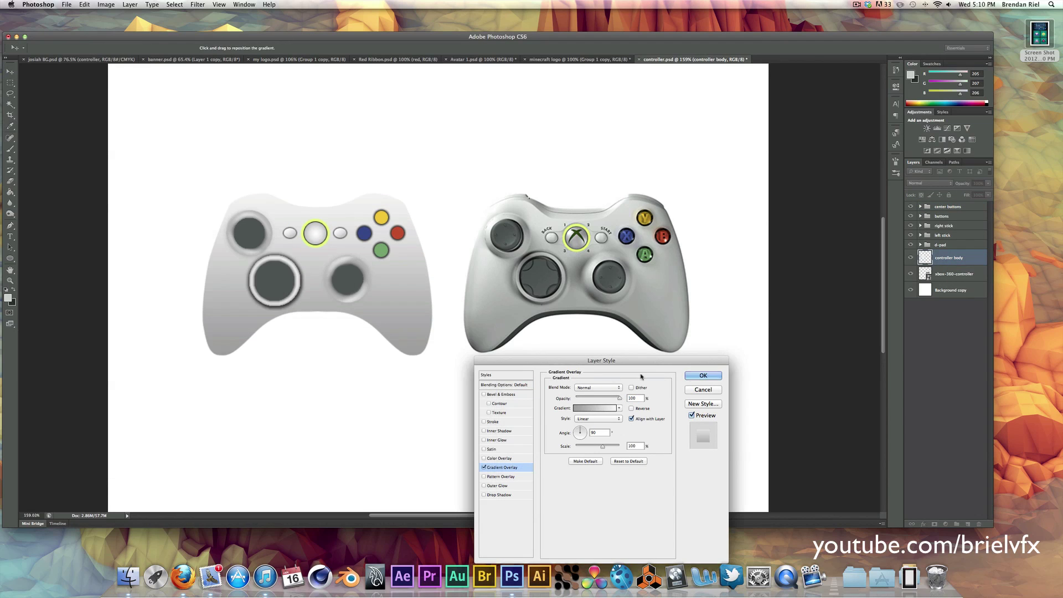
Give the body a vertical gradient and the stick bump a grey gradient.
click(909, 328)
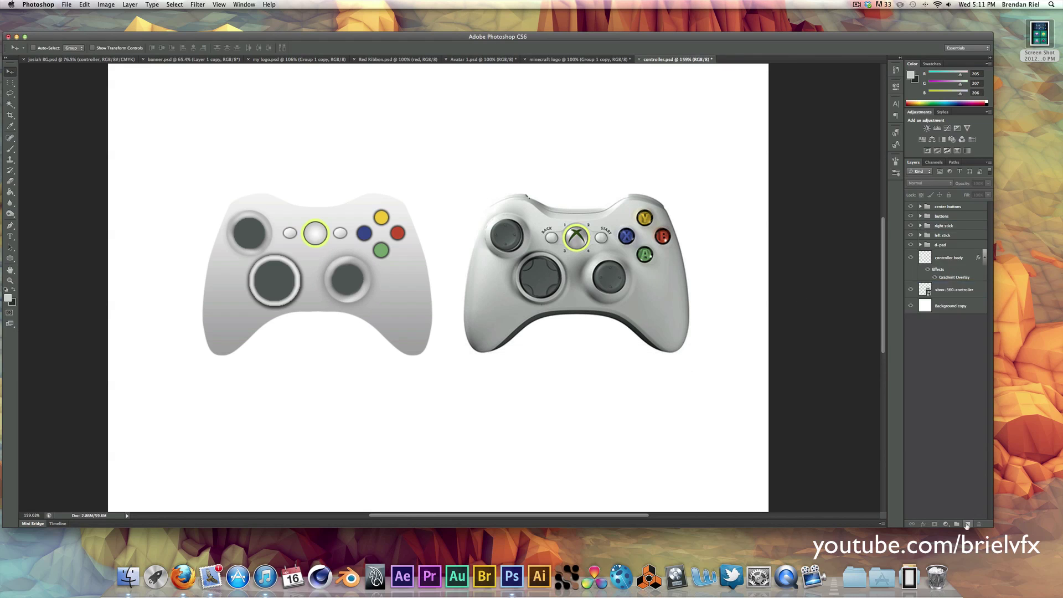
scroll(350, 272, up, 2)
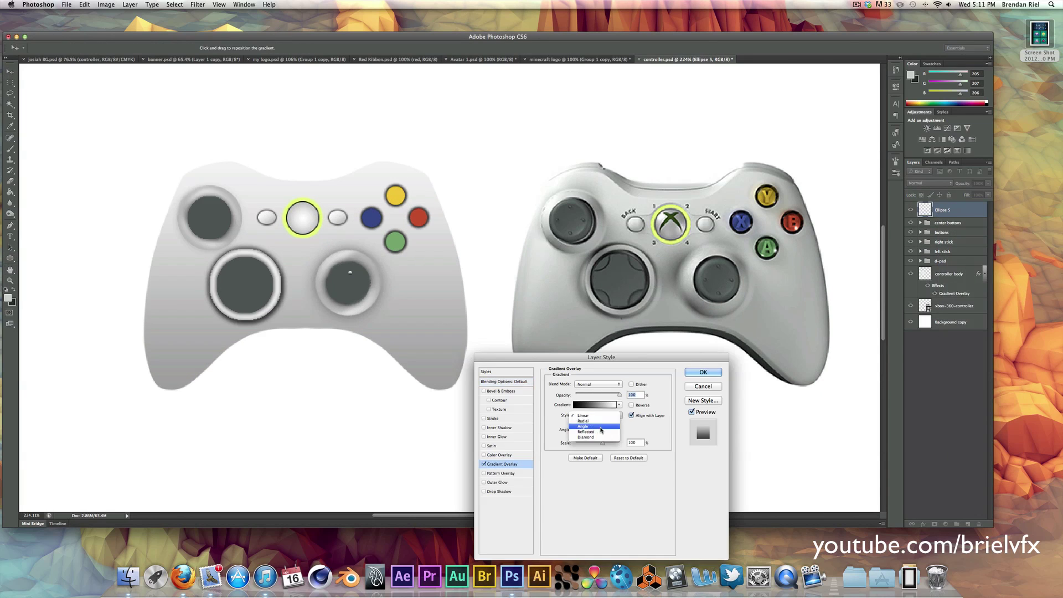
click(452, 347)
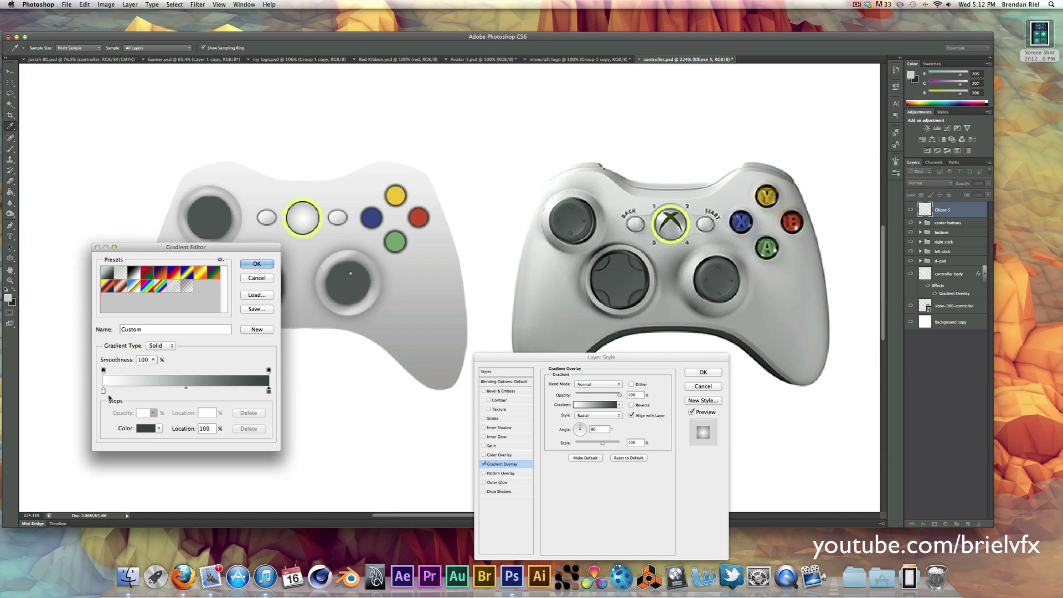
double_click(103, 390)
click(452, 347)
double_click(102, 390)
click(262, 412)
click(437, 351)
key(Return)
Add a drop shadow to the bump, copy it into four bumps, and group them for both sticks.
click(490, 492)
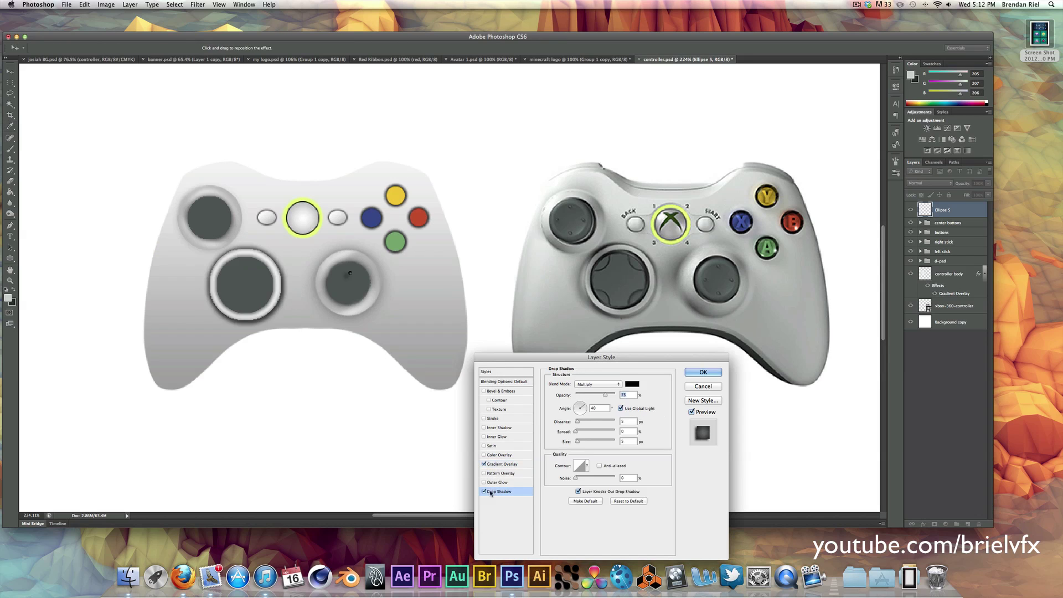
key(Return)
mouse_move(350, 272)
alt+mouse_down()
mouse_move(361, 283)
mouse_move(347, 296)
mouse_move(335, 283)
alt+mouse_up()
right_click(350, 271)
click(369, 274)
click(948, 289)
key(alt+bracketright)
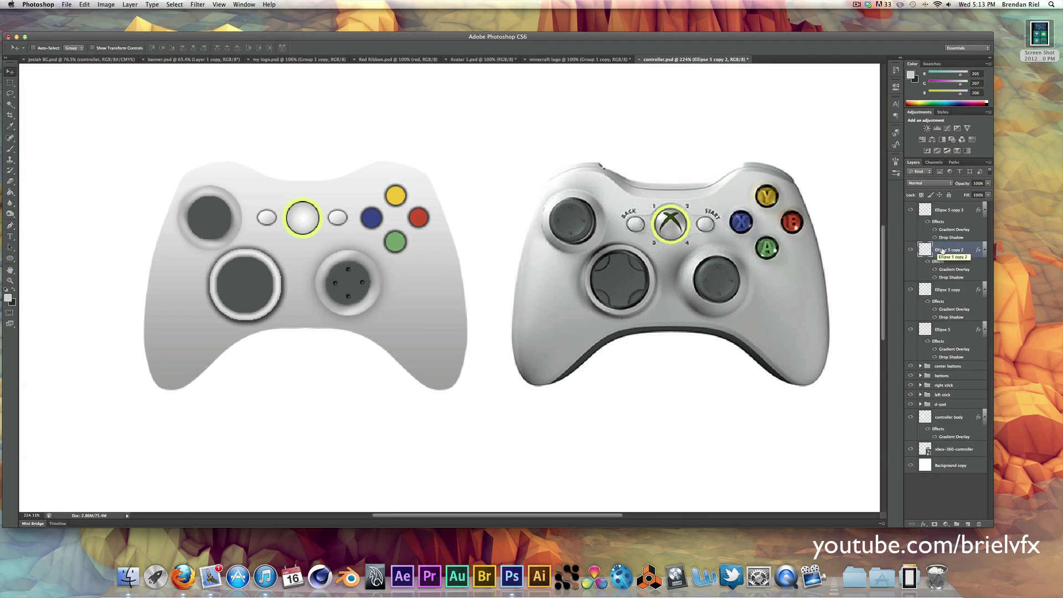
key(alt+bracketright)
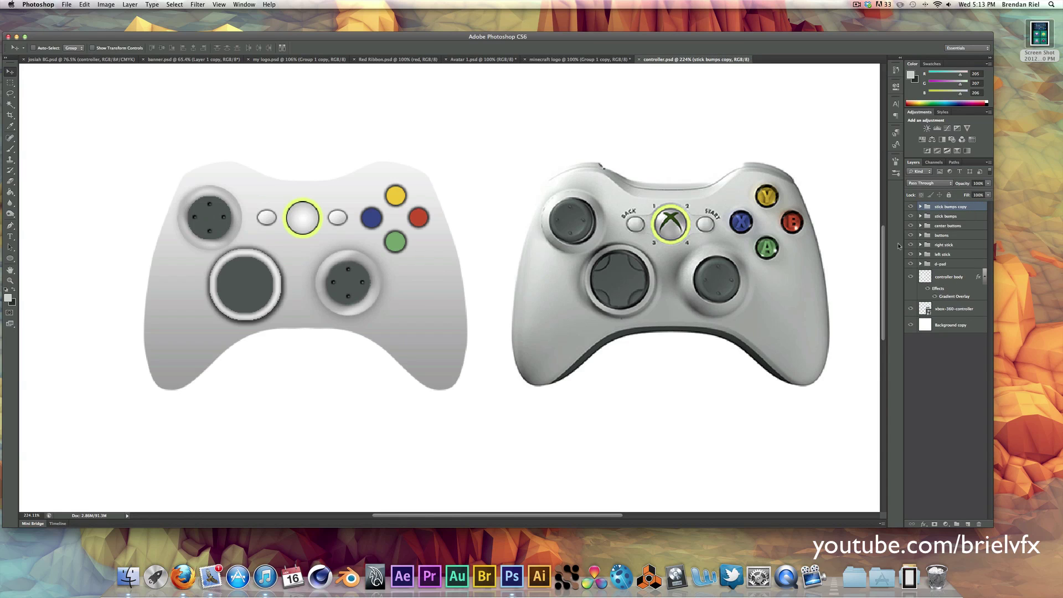
Duplicate the controller body layer and nudge the copy down as a dark underside rim.
click(948, 277)
key(ctrl+j)
key(ctrl+bracketleft)
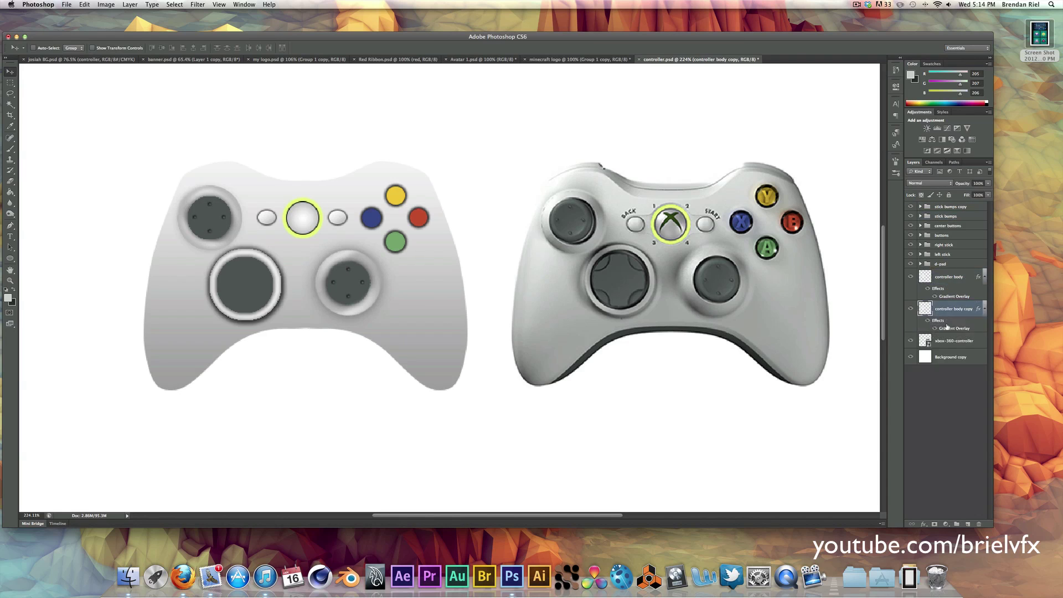
key(Down)
key(Down)
key(Down)
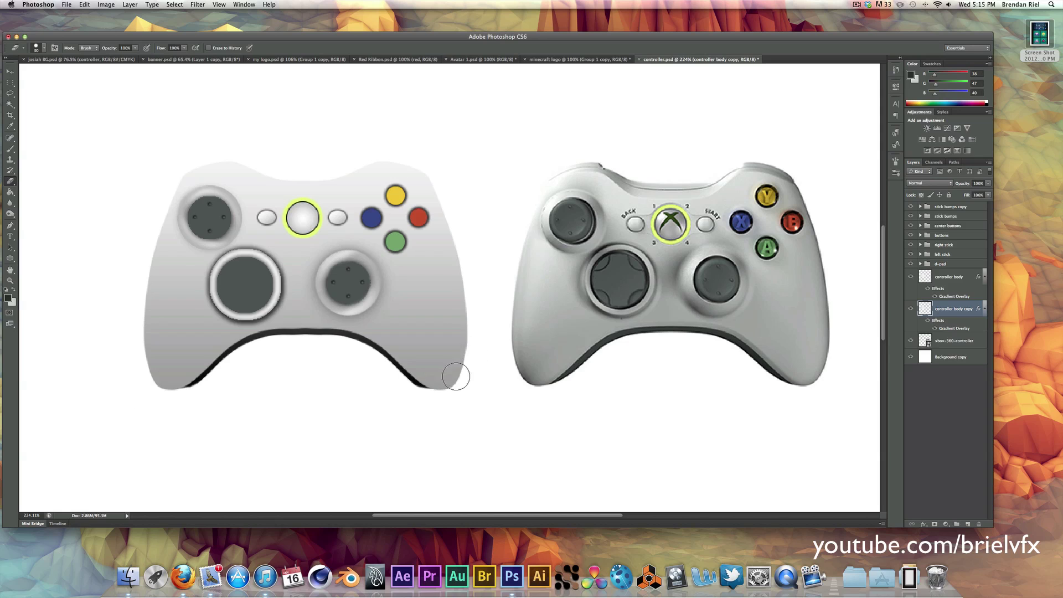
Pen-draw the controller's back ridge, strip its gradient style, dodge-shade it, and add a new layer.
key(p)
click(550, 181)
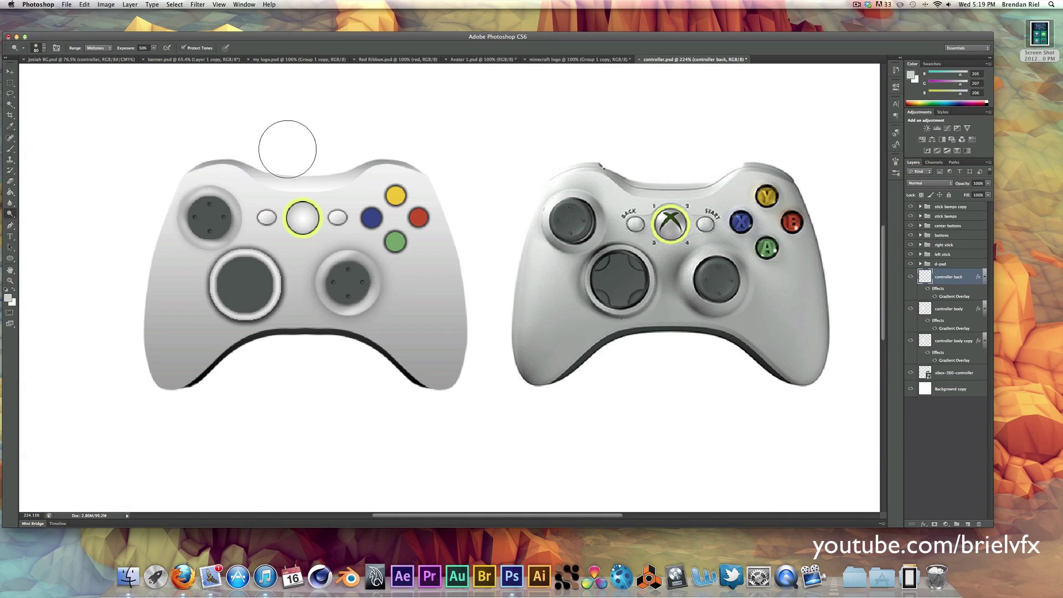
key(bracketleft)
key(bracketleft)
key(bracketleft)
right_click(952, 277)
click(966, 388)
key(bracketright)
key(bracketright)
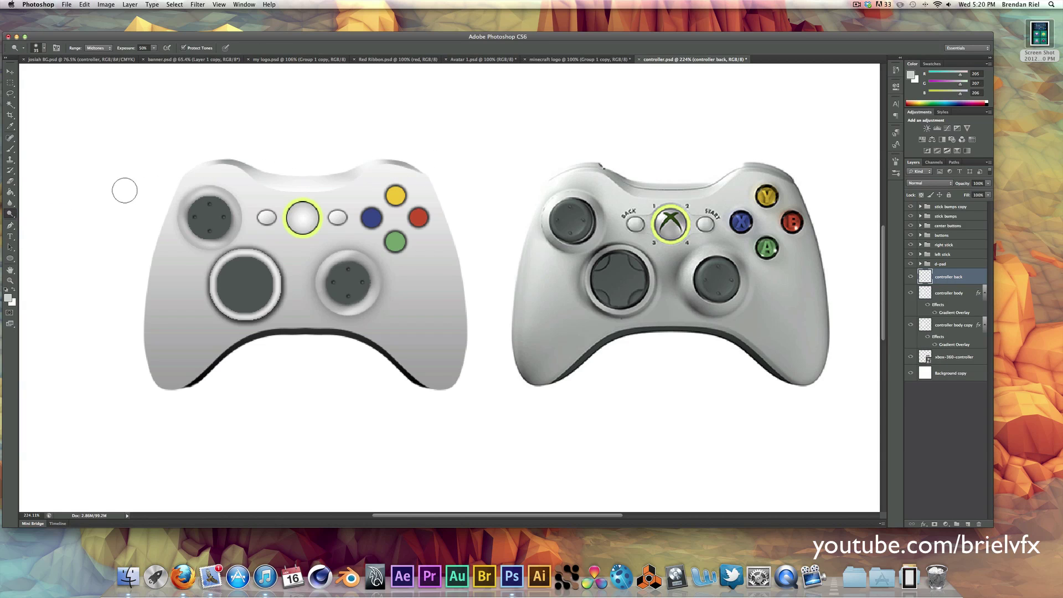
key(p)
key(super+alt+shift+n)
scroll(669, 249, up, 3)
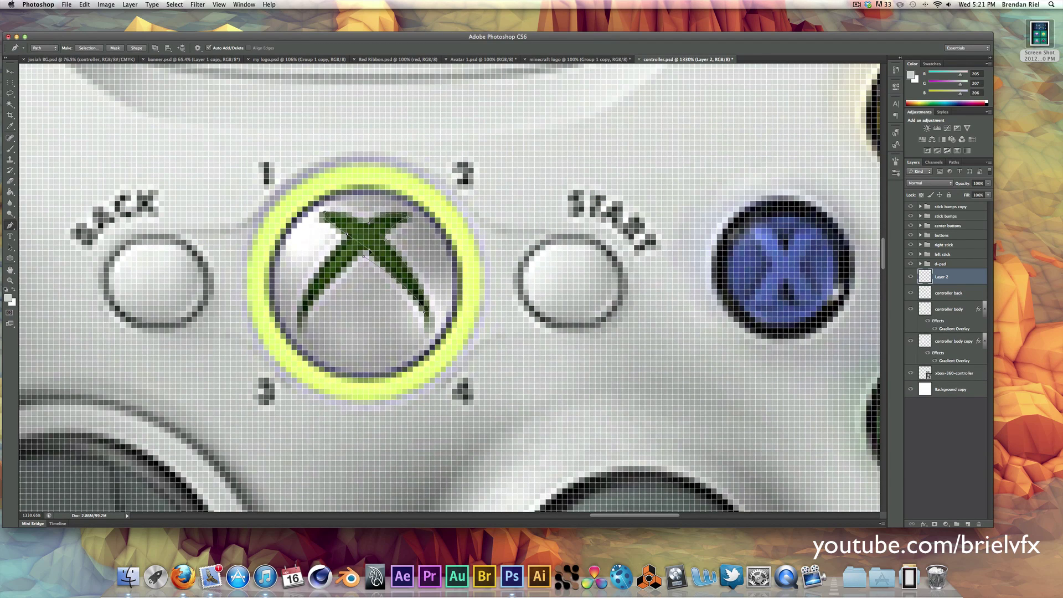
Turn the traced X logo path into a green shape with a stroke outline.
scroll(401, 286, down, 5)
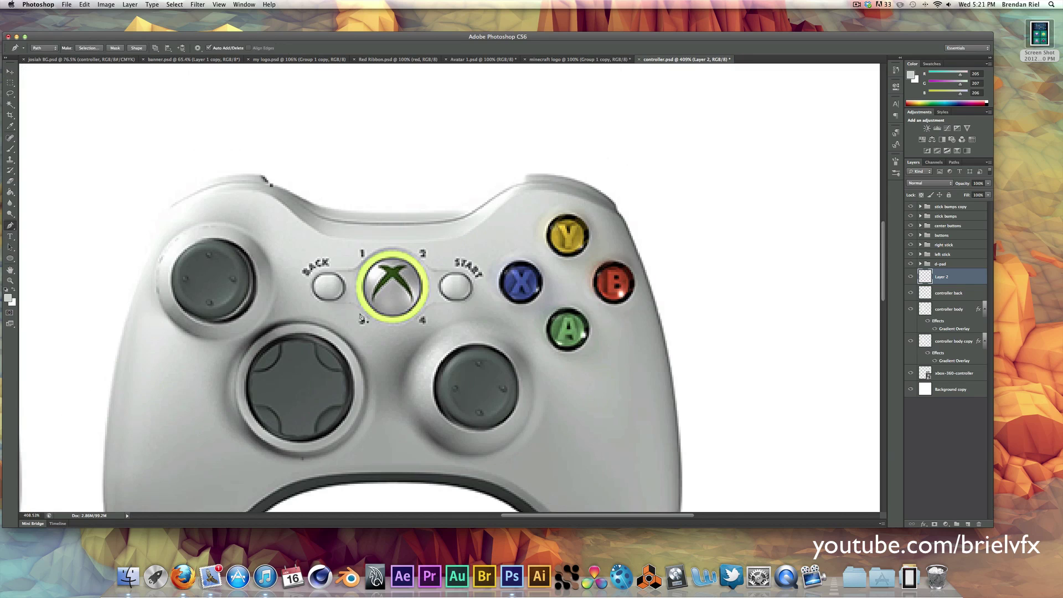
right_click(393, 268)
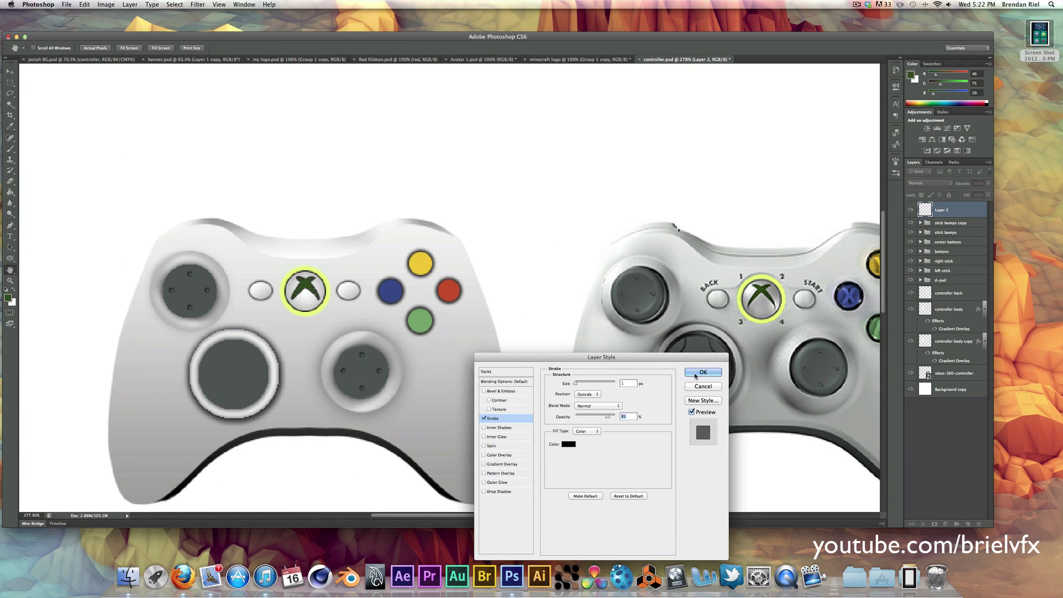
click(702, 372)
click(105, 4)
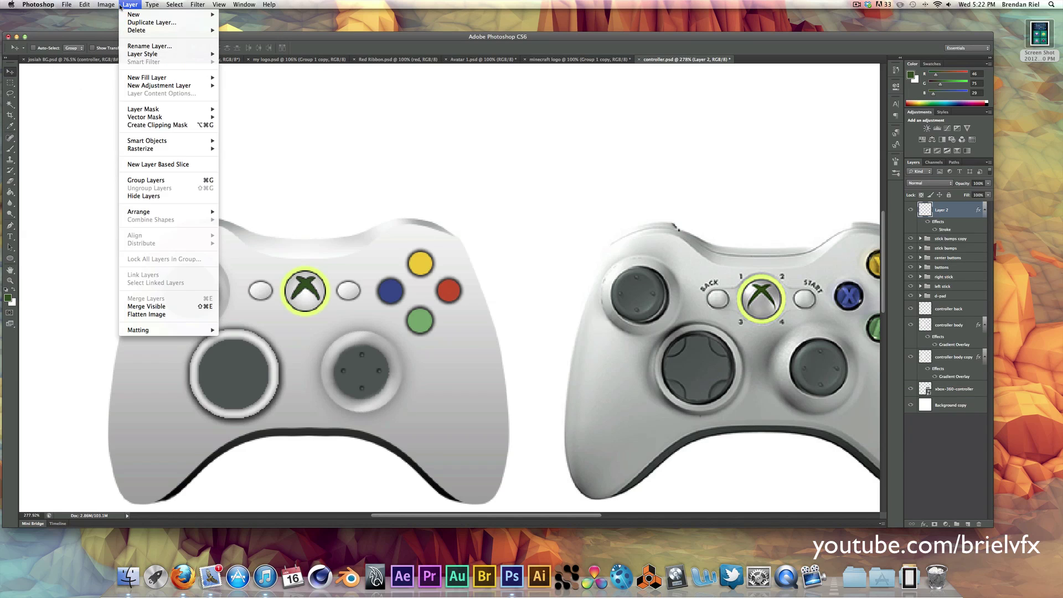
click(295, 150)
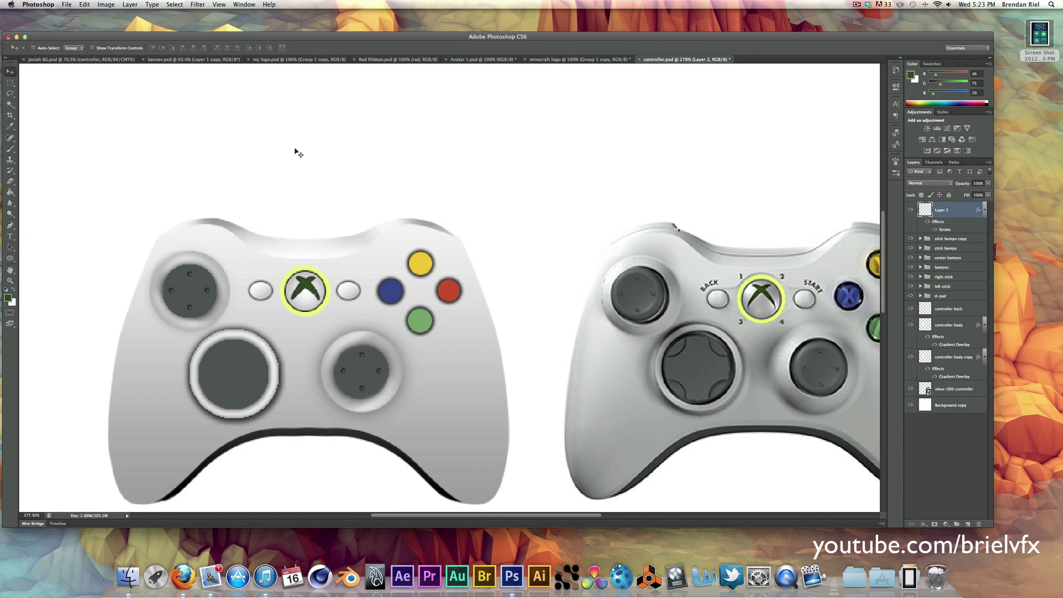
scroll(457, 274, down, 1)
key(e)
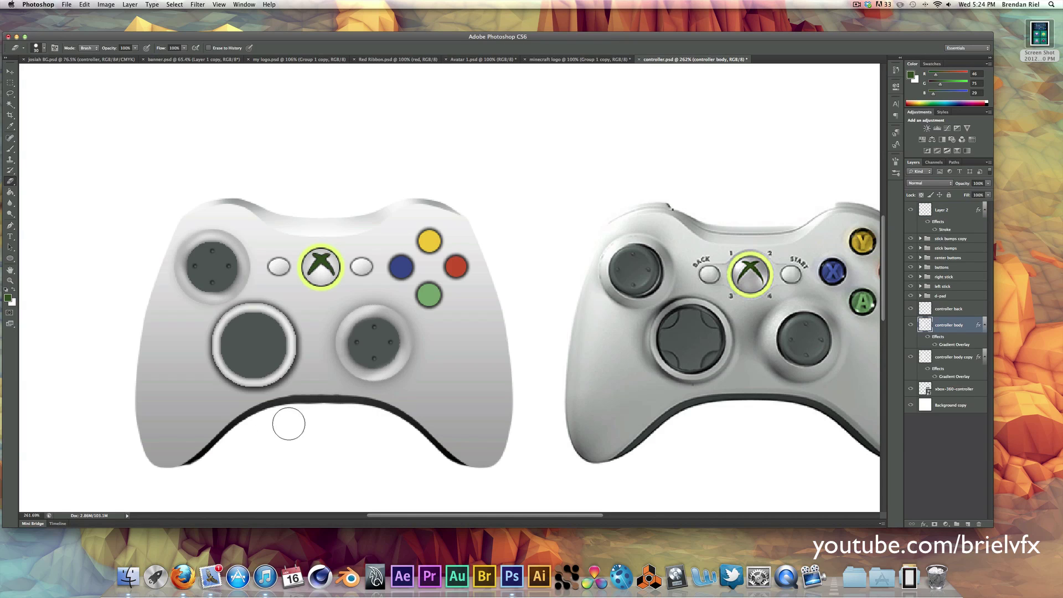
Rename the underside layer 'controller bottom' and move the logo into the center buttons group.
double_click(953, 356)
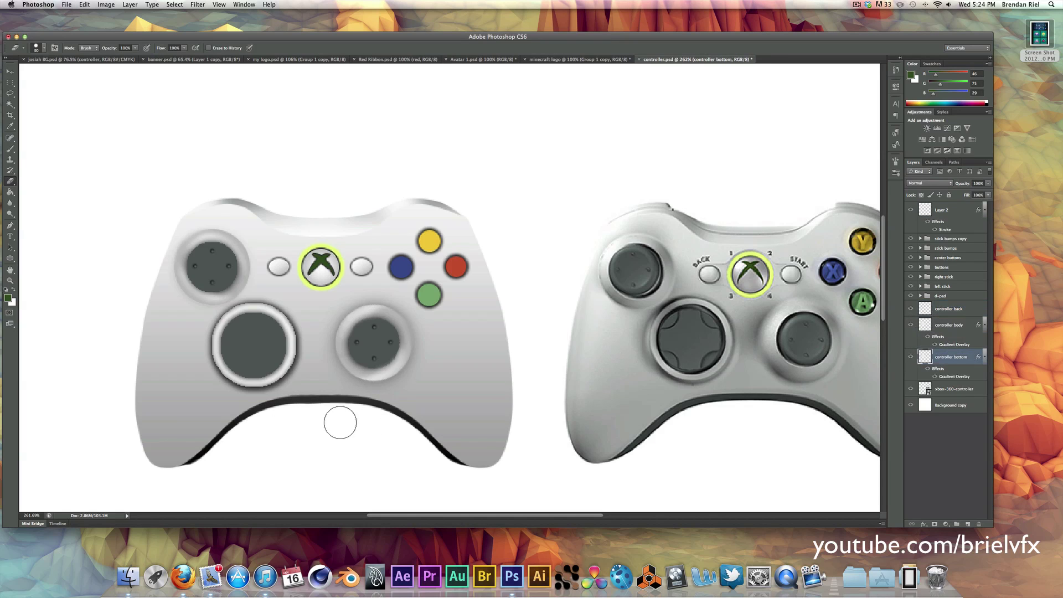
key(v)
scroll(446, 302, down, 3)
scroll(446, 301, up, 2)
click(333, 316)
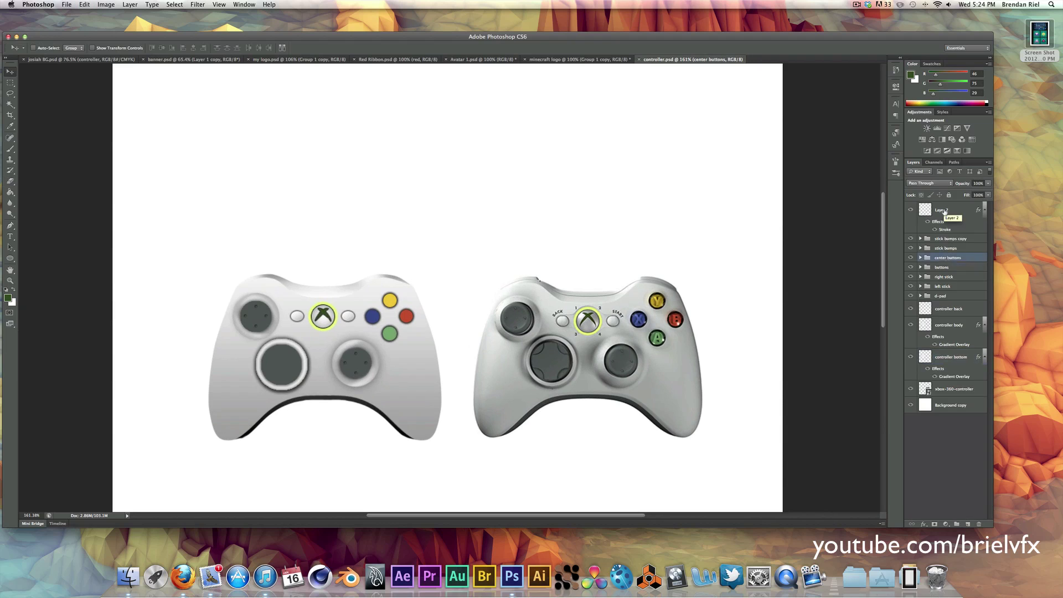
drag(944, 211, 947, 228)
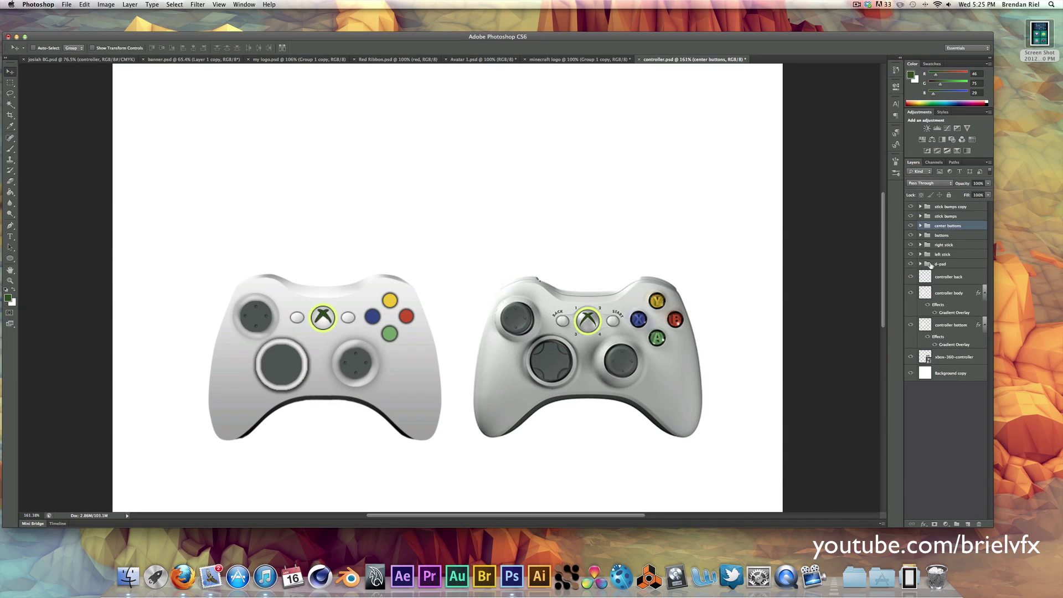
click(920, 264)
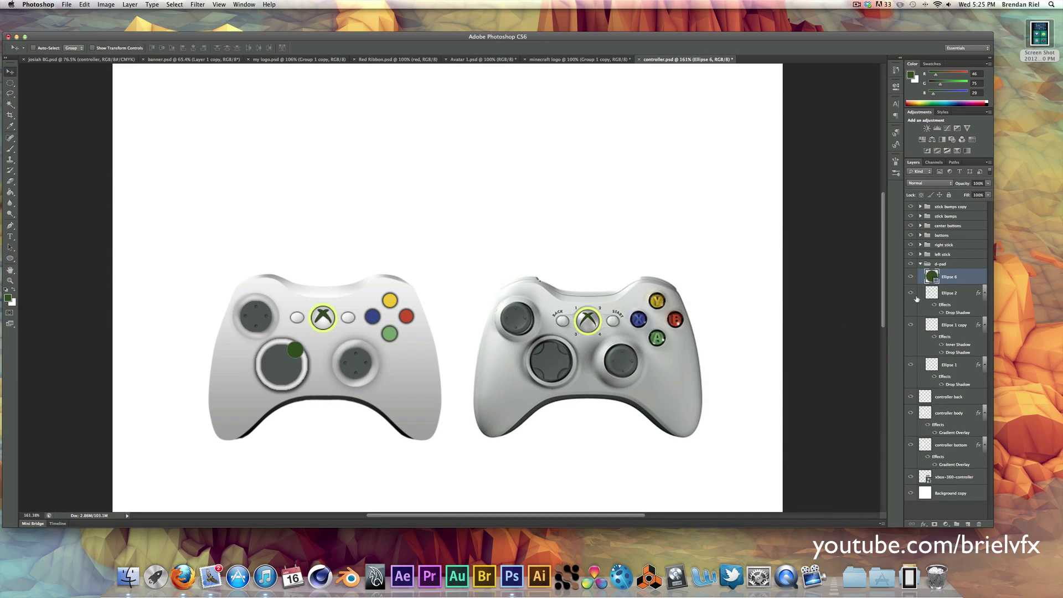
Delete the stray green circle and draw a round D-pad bump with gradient and drop shadow.
key(Delete)
key(m)
key(Return)
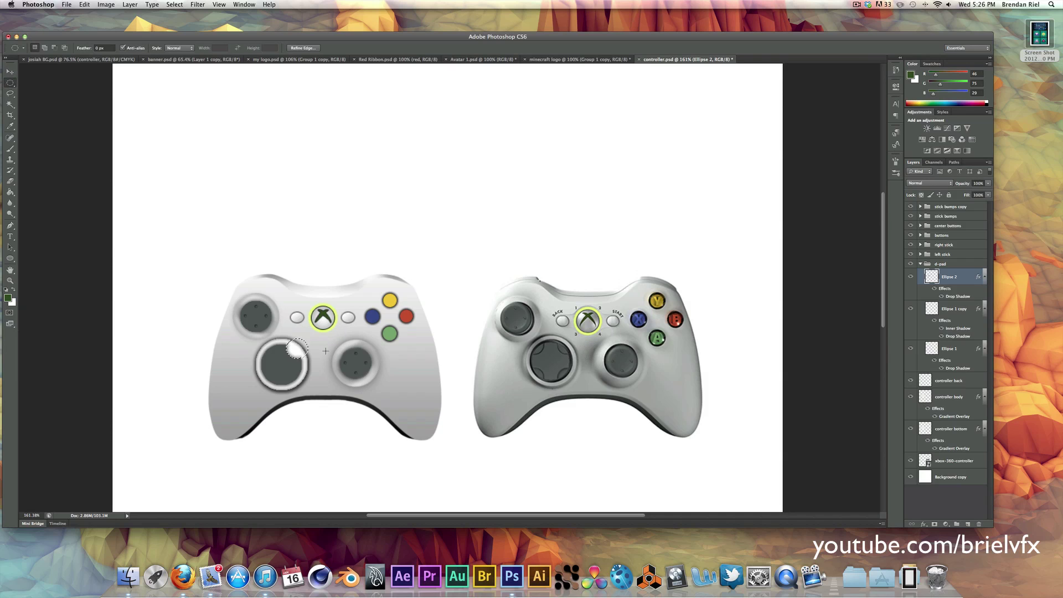
key(u)
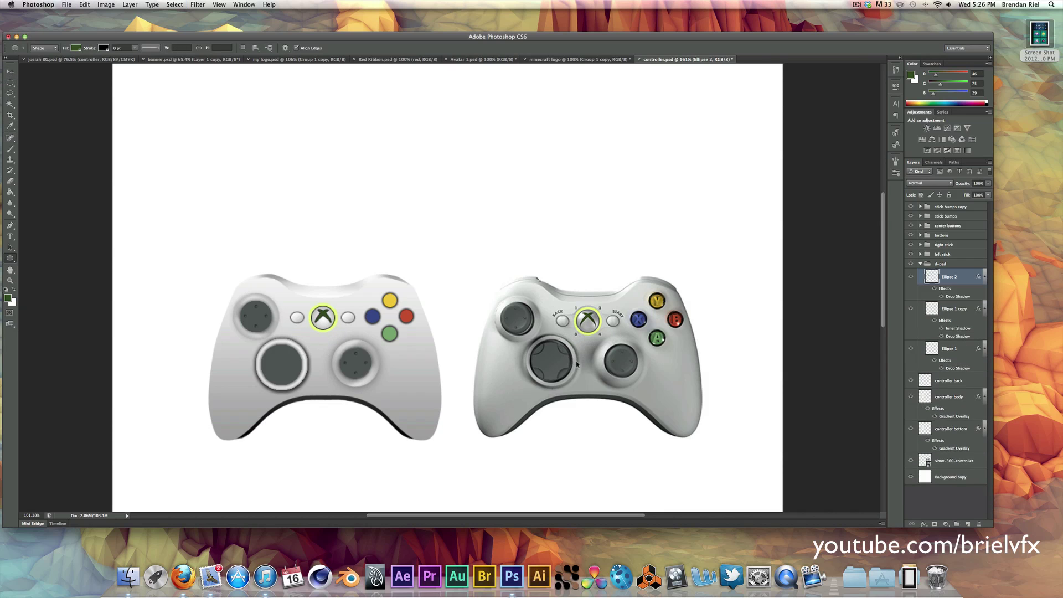
key(ctrl+alt+shift+n)
key(v)
drag(577, 360, 354, 361)
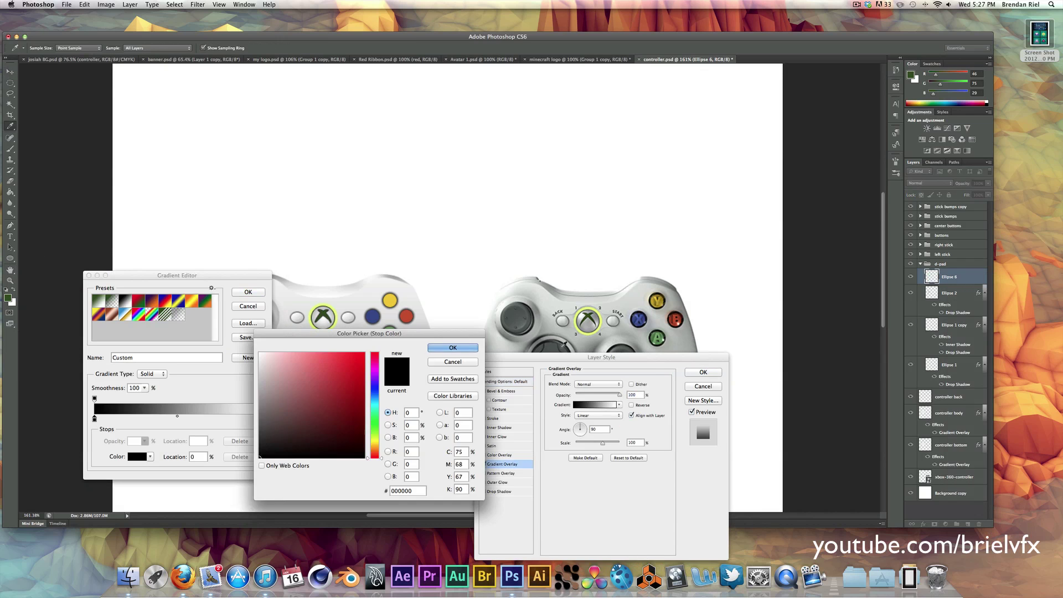
mouse_move(529, 350)
mouse_down()
mouse_move(311, 8)
mouse_move(344, 48)
mouse_up()
click(309, 188)
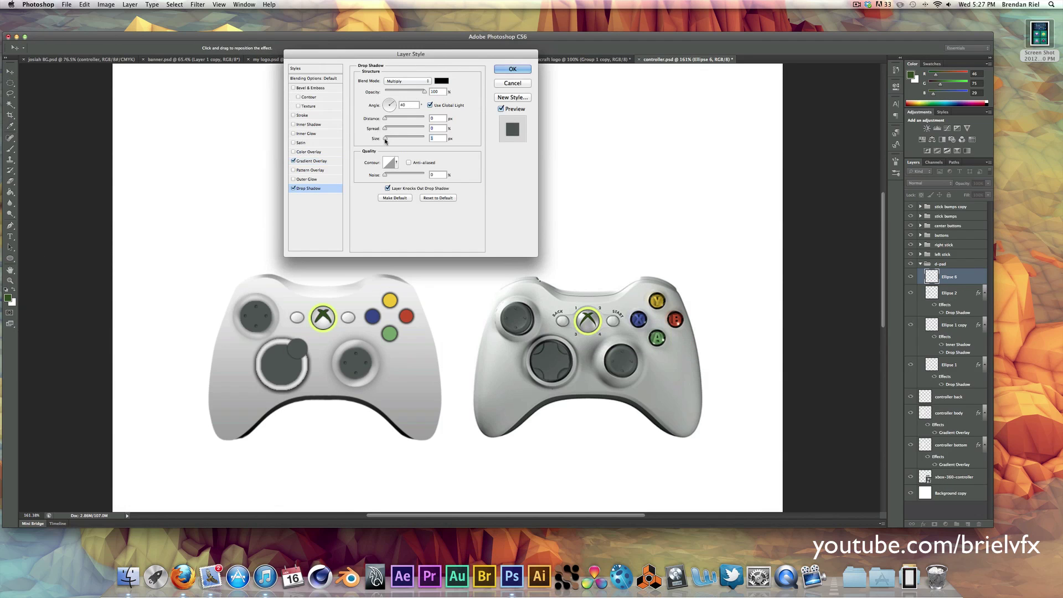
click(497, 72)
Copy the bump into a four-bump cross, then group and merge the copies.
drag(297, 355, 265, 355)
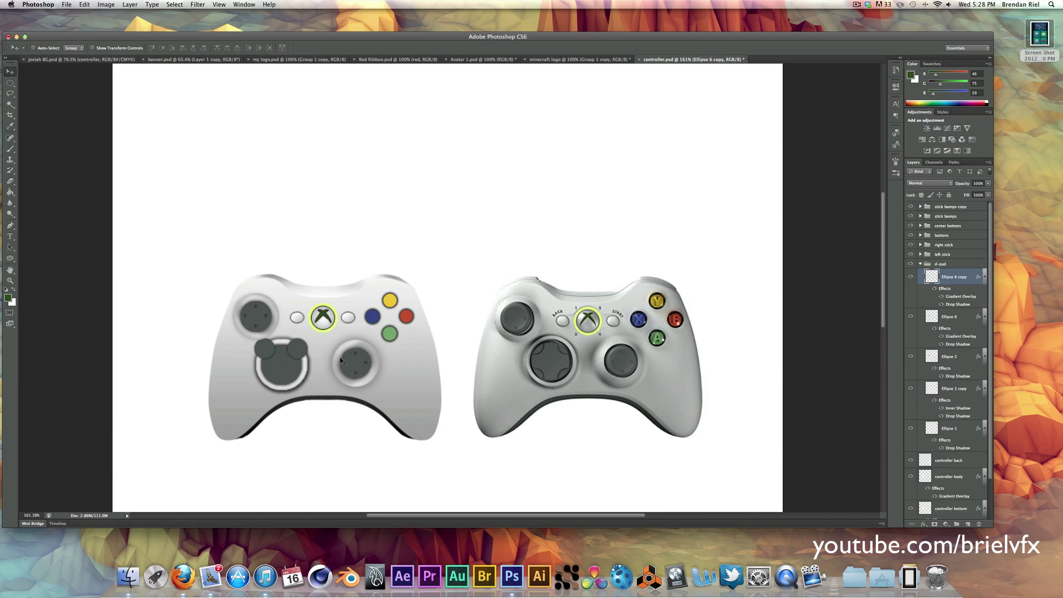
key(ctrl+j)
key(ctrl+g)
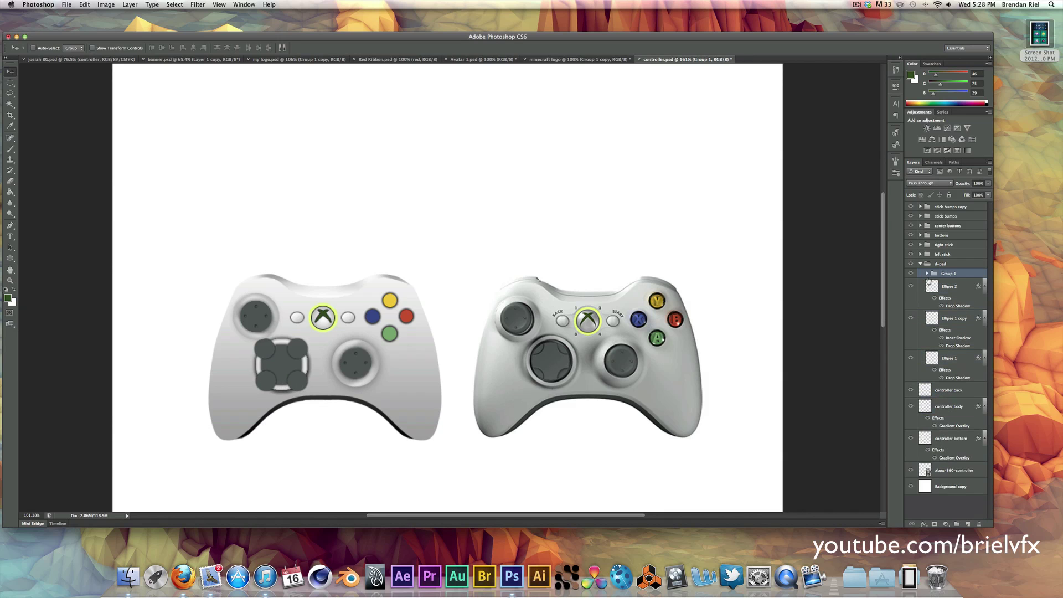
key(m)
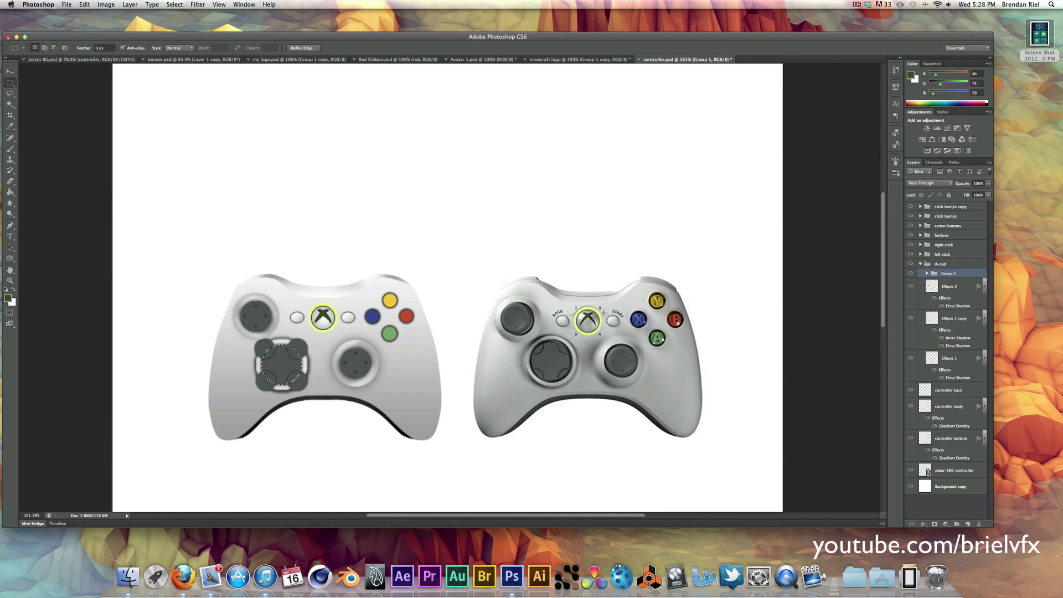
key(Delete)
key(Return)
key(ctrl+e)
key(ctrl+d)
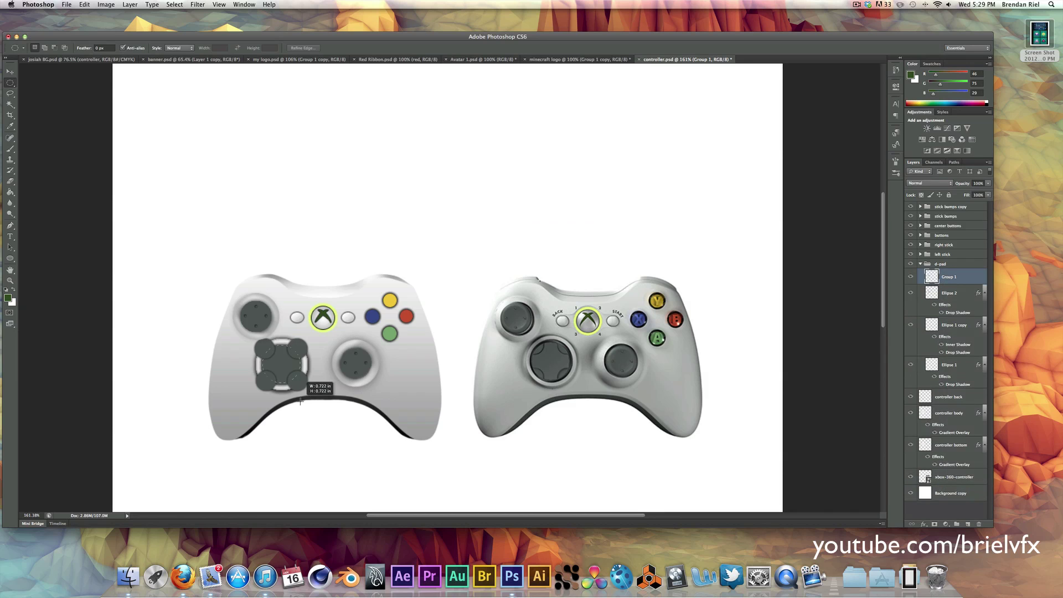
Erase a small circle at the D-pad centre and add a new layer for the center plate.
mouse_move(300, 401)
mouse_down()
mouse_move(293, 382)
mouse_move(313, 359)
mouse_up()
click(11, 182)
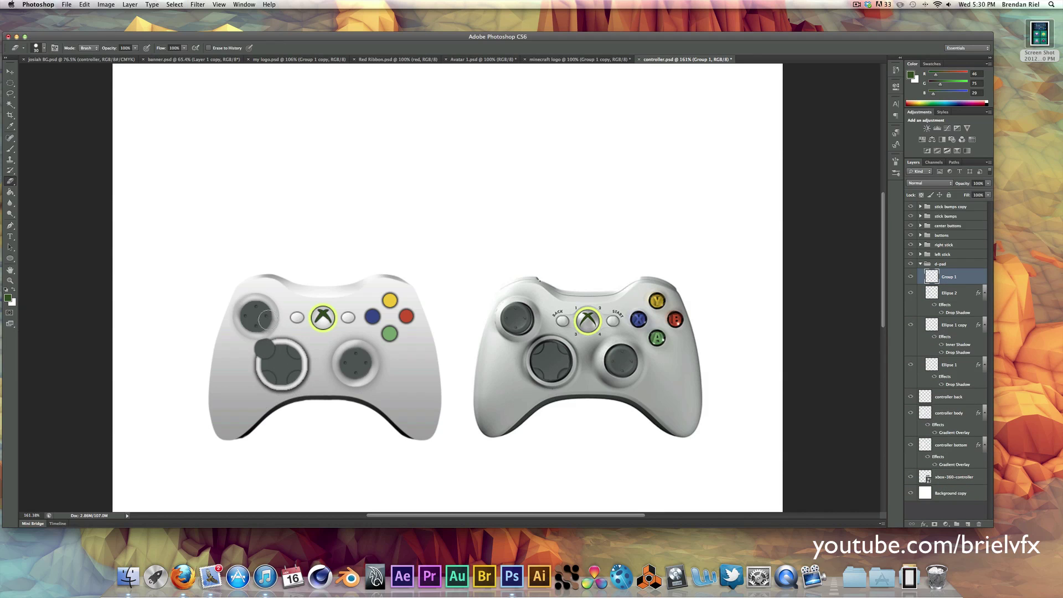
key(p)
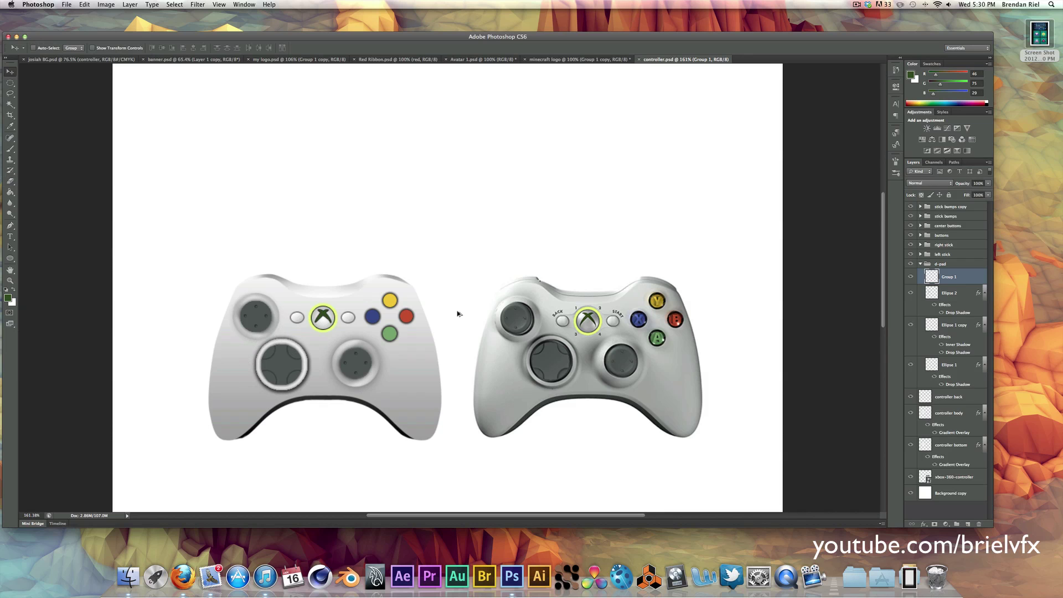
scroll(452, 305, up, 3)
key(ctrl+shift+alt+n)
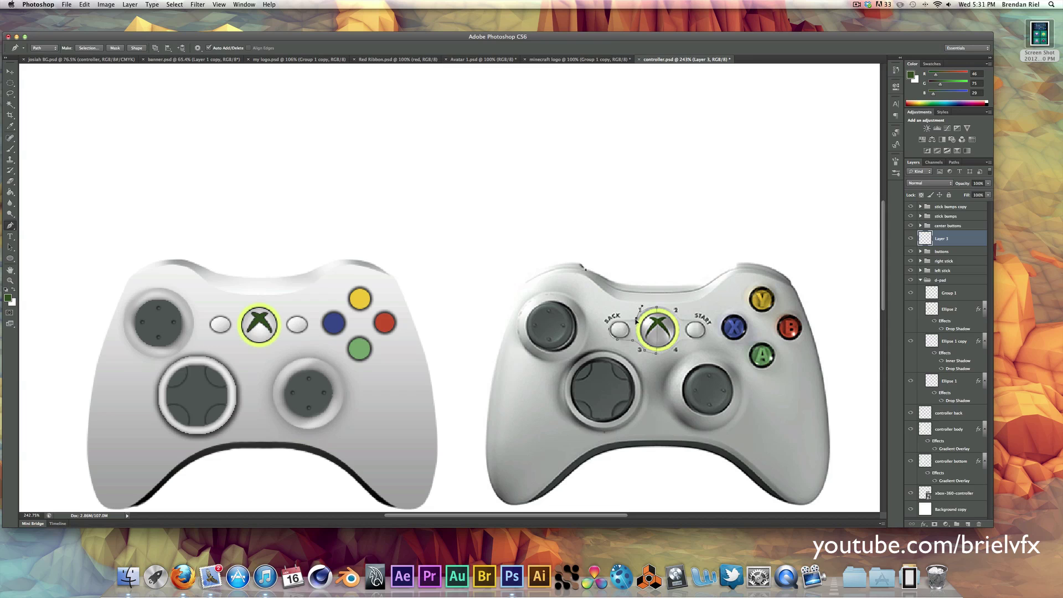
Turn the traced center plate into a selection and transform a copy onto the left controller.
right_click(619, 346)
key(Return)
right_click(637, 303)
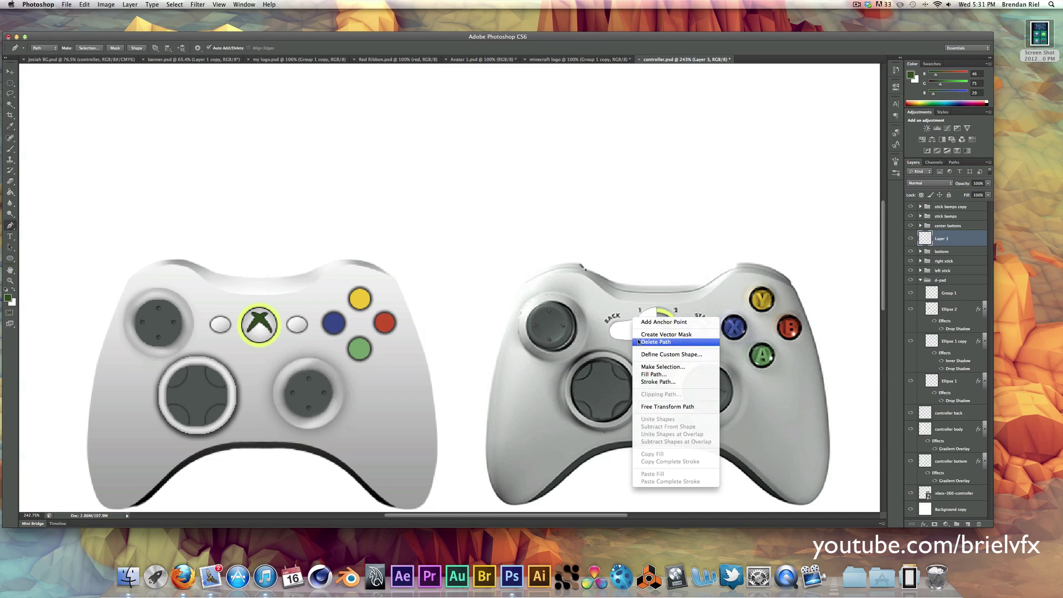
click(643, 327)
click(84, 4)
click(105, 180)
mouse_move(656, 329)
mouse_down()
mouse_move(259, 324)
mouse_move(258, 299)
mouse_up()
drag(315, 324, 312, 324)
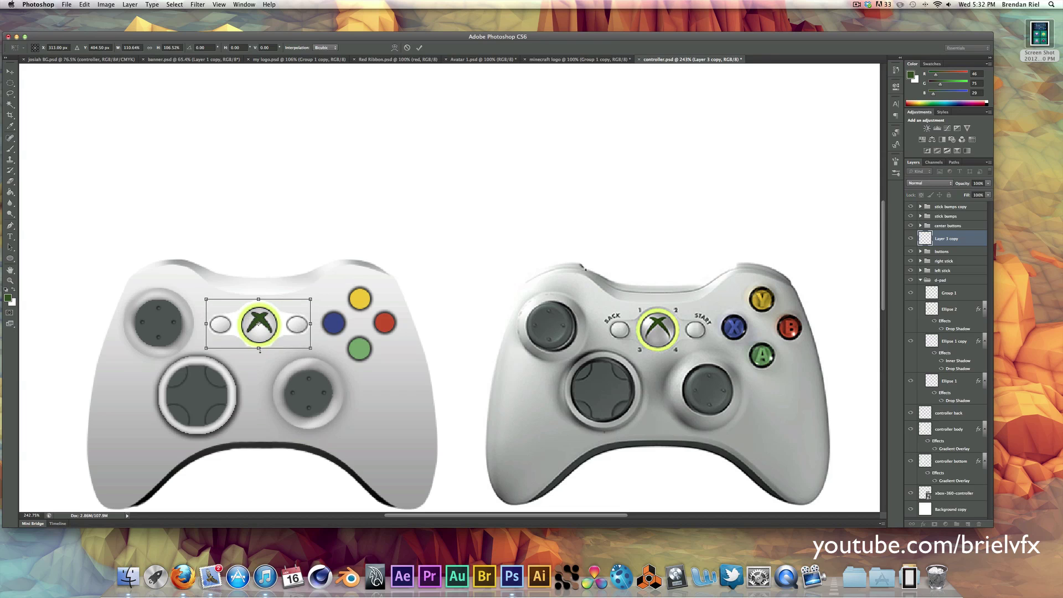
key(Return)
Give the center plate an Inner Shadow and a recoloured Gradient Overlay.
click(294, 124)
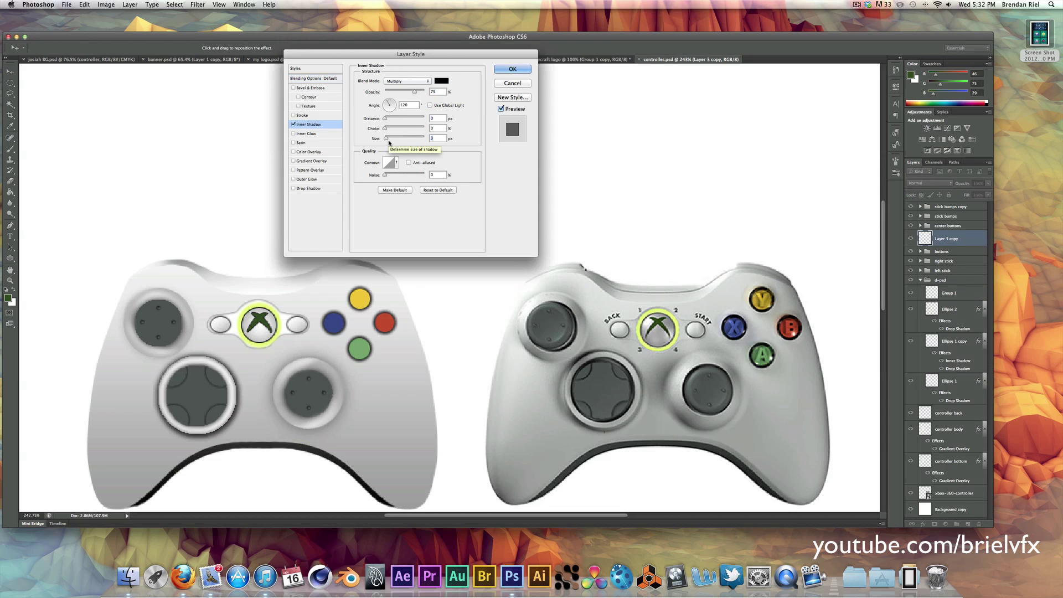
click(309, 161)
click(410, 105)
double_click(61, 166)
click(614, 387)
click(230, 47)
click(512, 69)
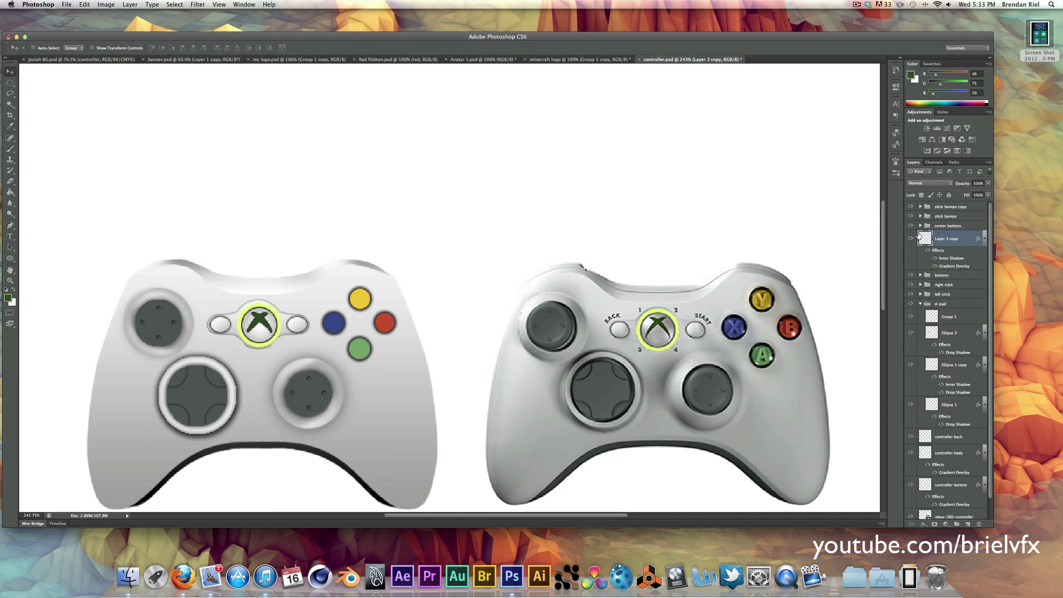
Zoom out to both controllers and select the controller bottom layer for erasing.
key(ctrl+minus)
scroll(938, 420, down, 1)
click(944, 470)
key(e)
scroll(166, 327, up, 4)
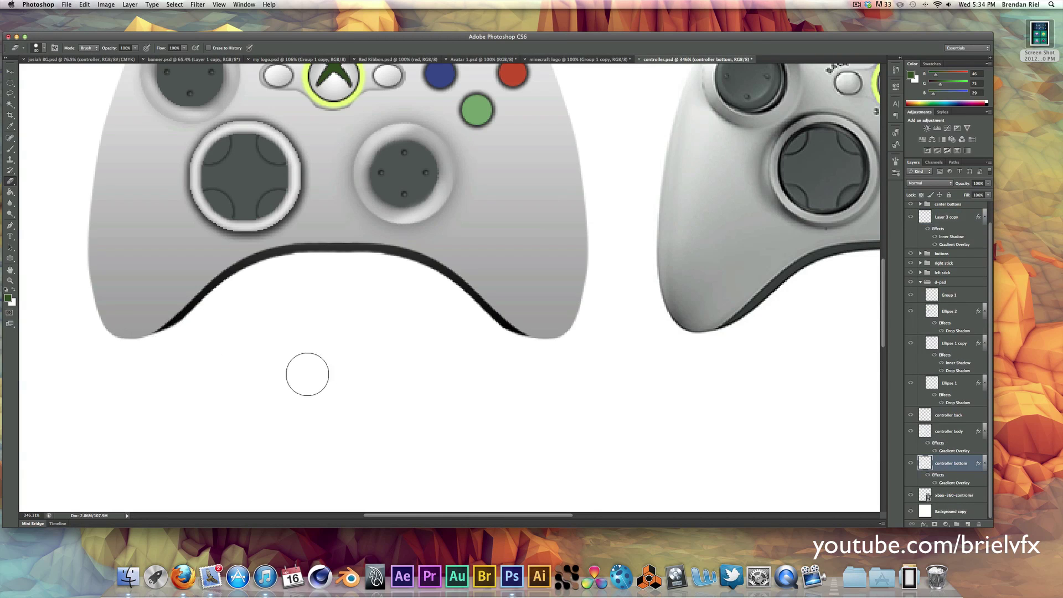
Dodge the left controller body's left edge with an enlarged brush.
scroll(307, 374, down, 3)
click(947, 431)
click(10, 213)
right_click(946, 428)
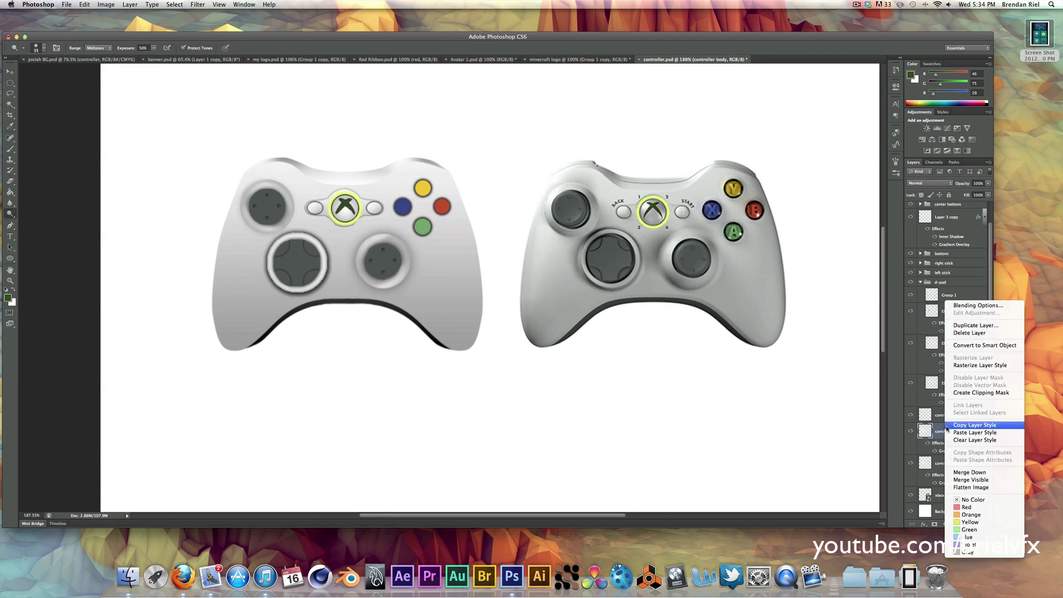
click(947, 425)
mouse_move(230, 233)
mouse_down()
mouse_move(233, 276)
mouse_move(249, 285)
mouse_up()
click(45, 47)
drag(33, 66, 52, 66)
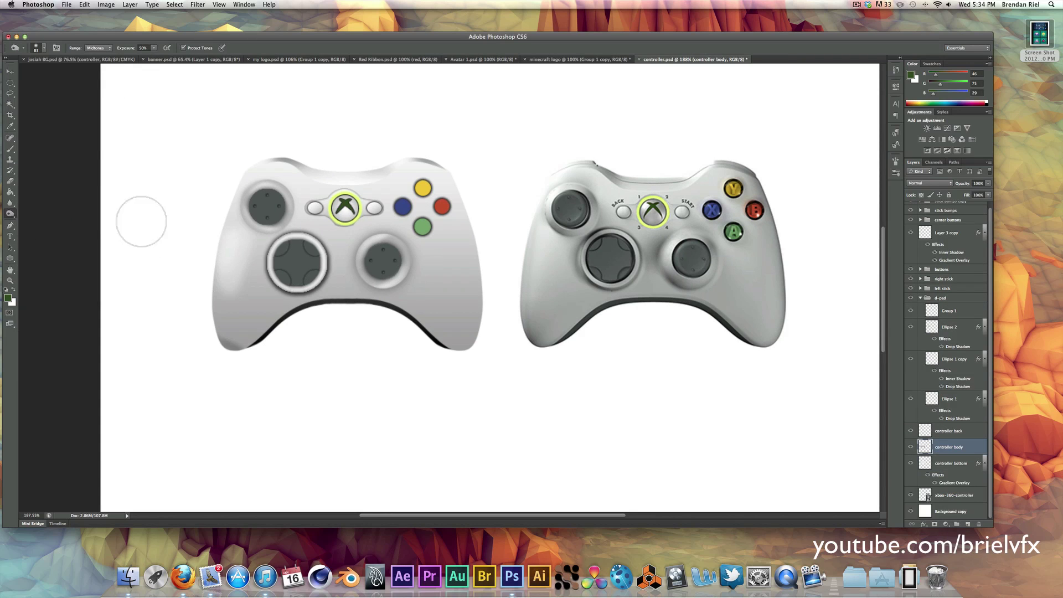
key(bracketleft)
key(bracketleft)
key(bracketleft)
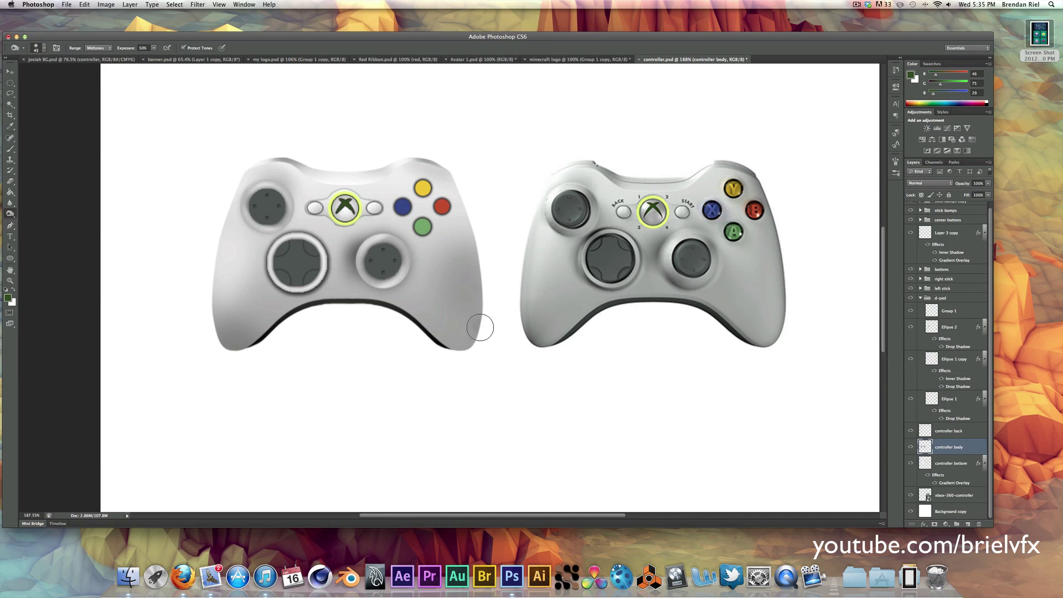
key(bracketright)
key(bracketright)
key(bracketright)
click(10, 214)
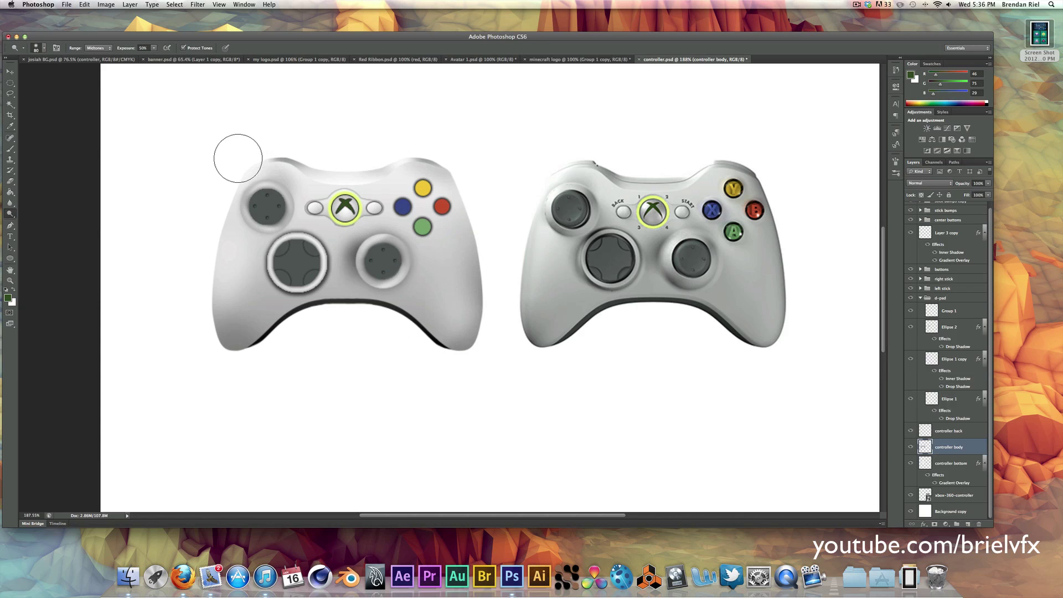
Move the center plate layer into the center buttons group.
ctrl+click(342, 260)
scroll(343, 221, up, 5)
key(e)
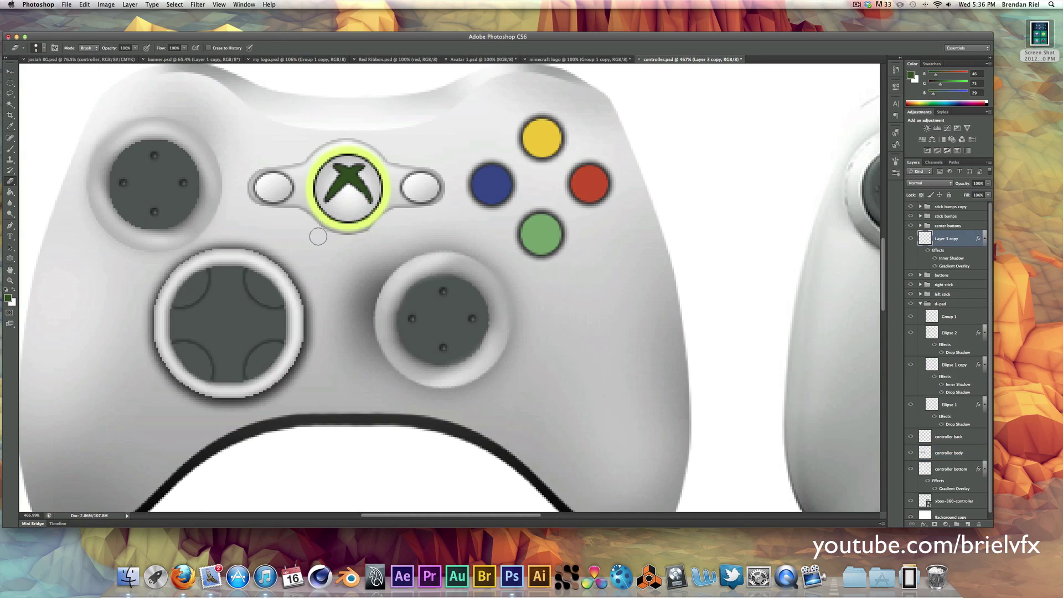
scroll(441, 245, down, 5)
key(v)
drag(966, 236, 948, 226)
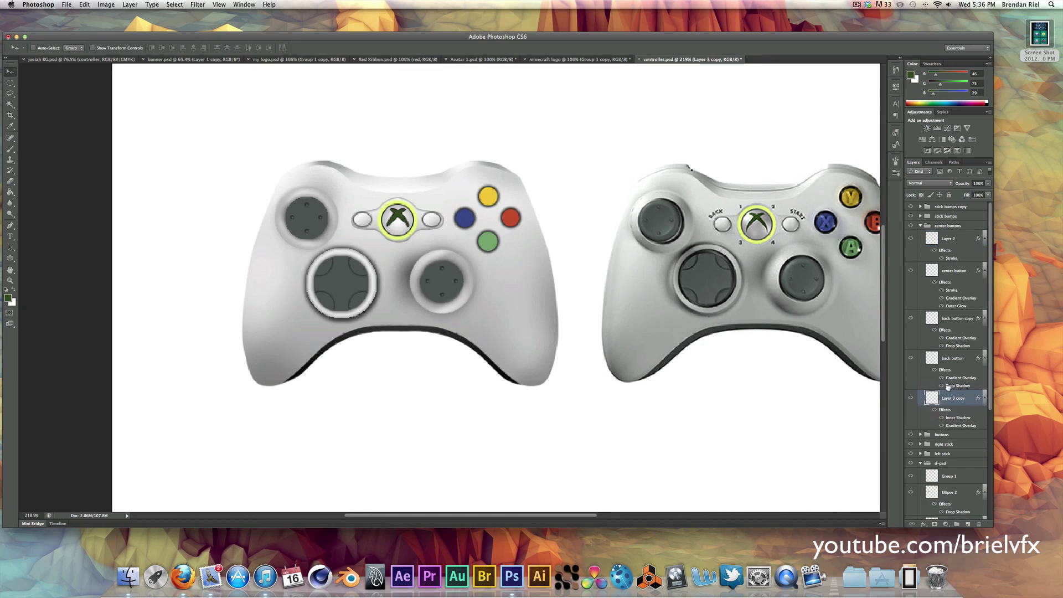
Burn and lighten the left controller body's right edge with top-to-bottom strokes.
key(e)
scroll(402, 243, up, 5)
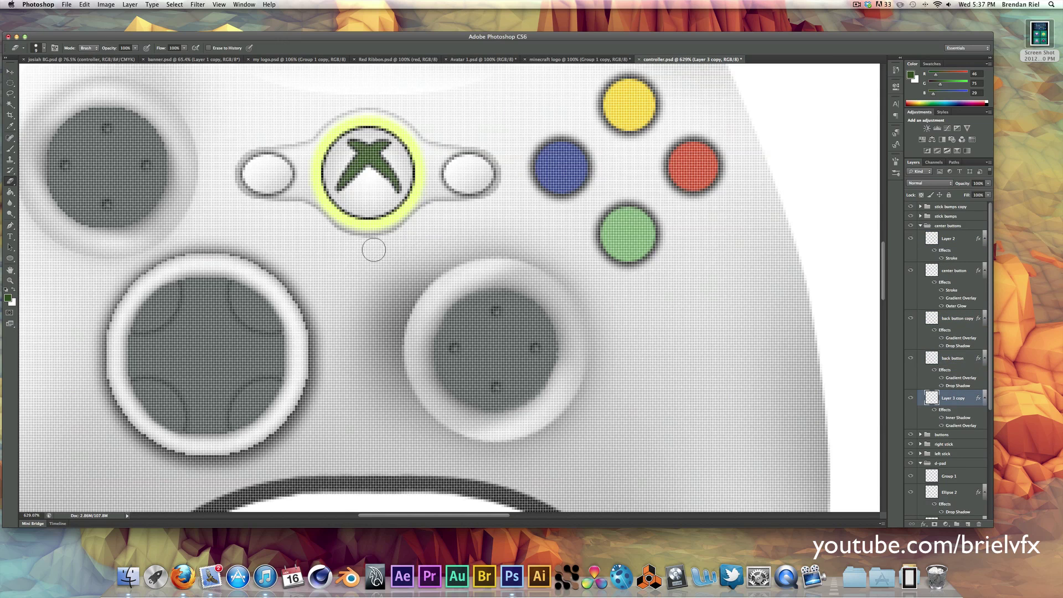
scroll(374, 250, down, 2)
scroll(437, 247, down, 2)
key(o)
ctrl+click(299, 263)
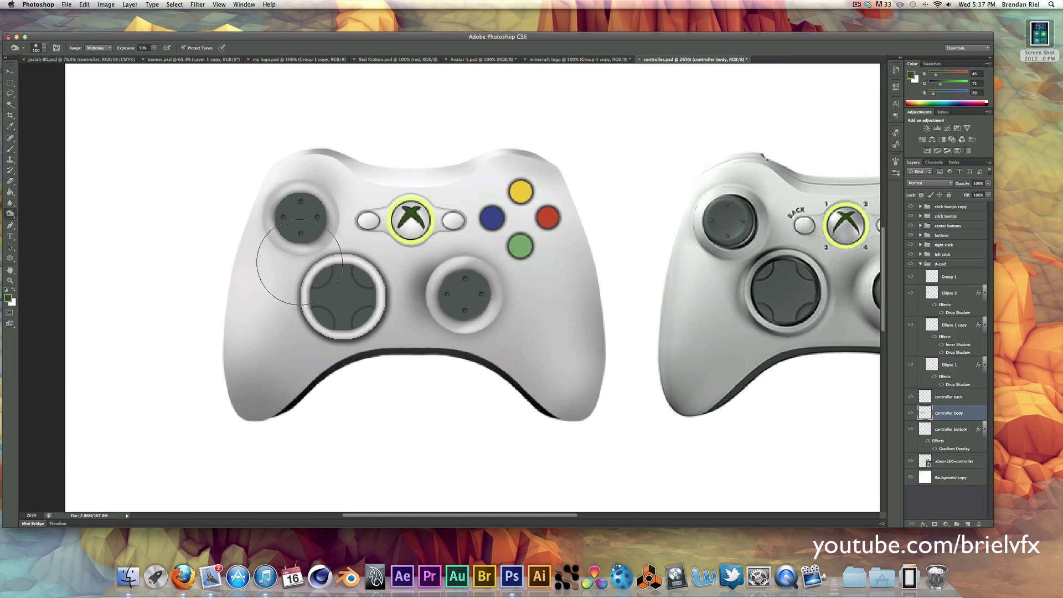
scroll(468, 367, down, 5)
scroll(416, 178, up, 4)
key(bracketleft)
key(bracketleft)
key(bracketleft)
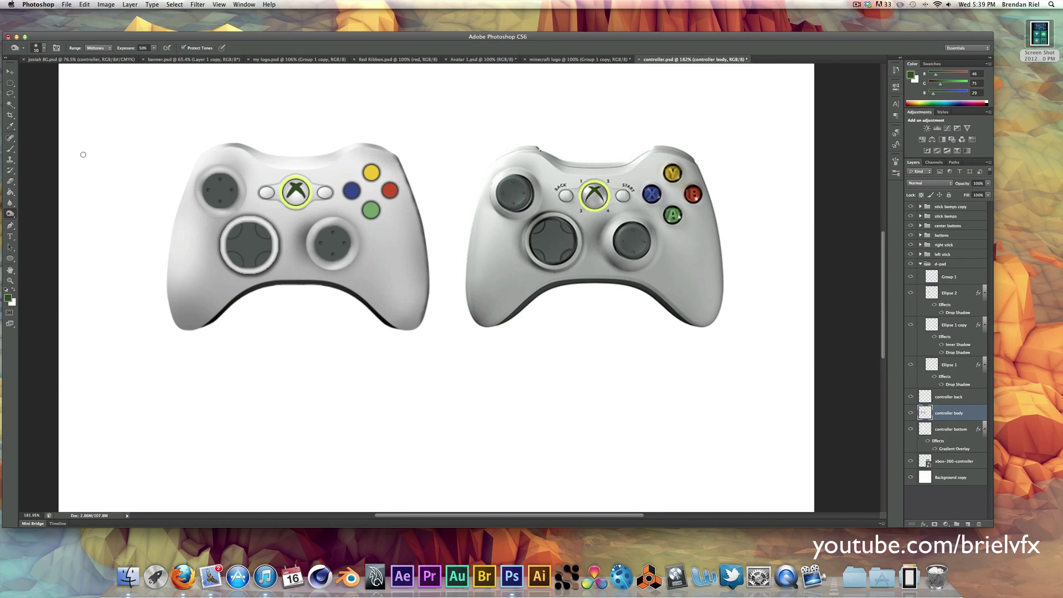
scroll(430, 281, up, 3)
scroll(401, 163, down, 3)
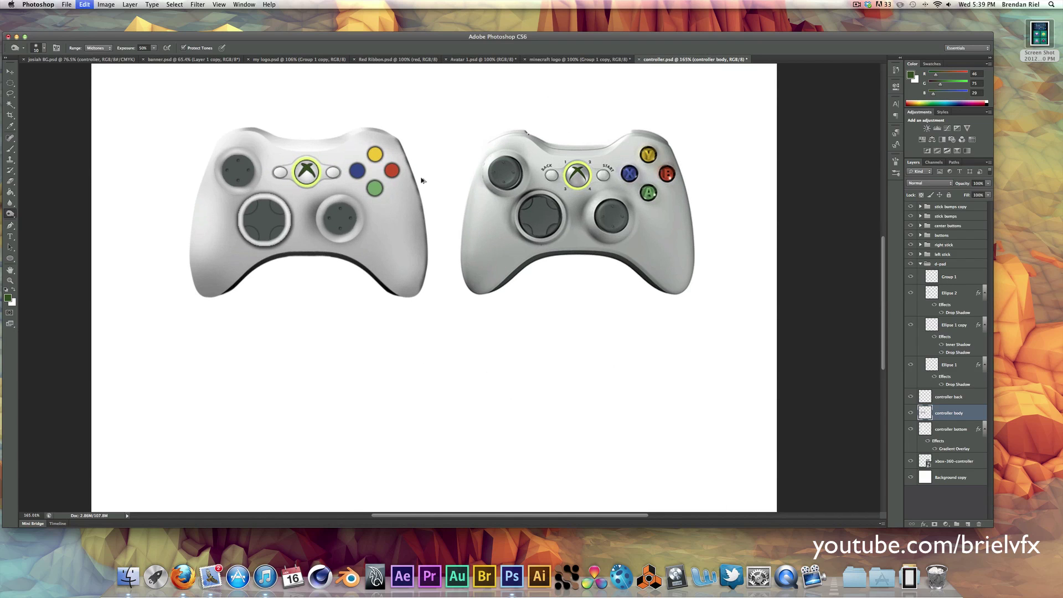
key(bracketright)
key(bracketright)
key(bracketright)
key(bracketright)
key(bracketright)
key(bracketright)
key(bracketleft)
key(bracketleft)
key(bracketleft)
drag(423, 202, 429, 281)
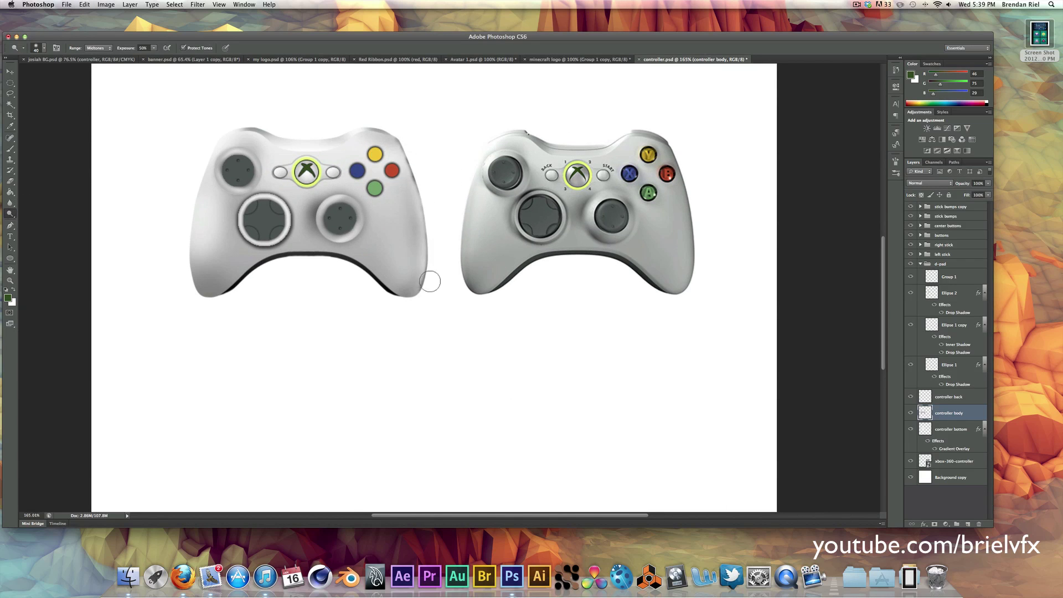
drag(399, 140, 423, 284)
mouse_move(415, 186)
mouse_down()
mouse_move(429, 264)
mouse_move(434, 247)
mouse_move(415, 302)
mouse_move(431, 270)
mouse_up()
Open the History panel and redo the undone dodge and burn strokes on the body.
key(shift+o)
click(242, 5)
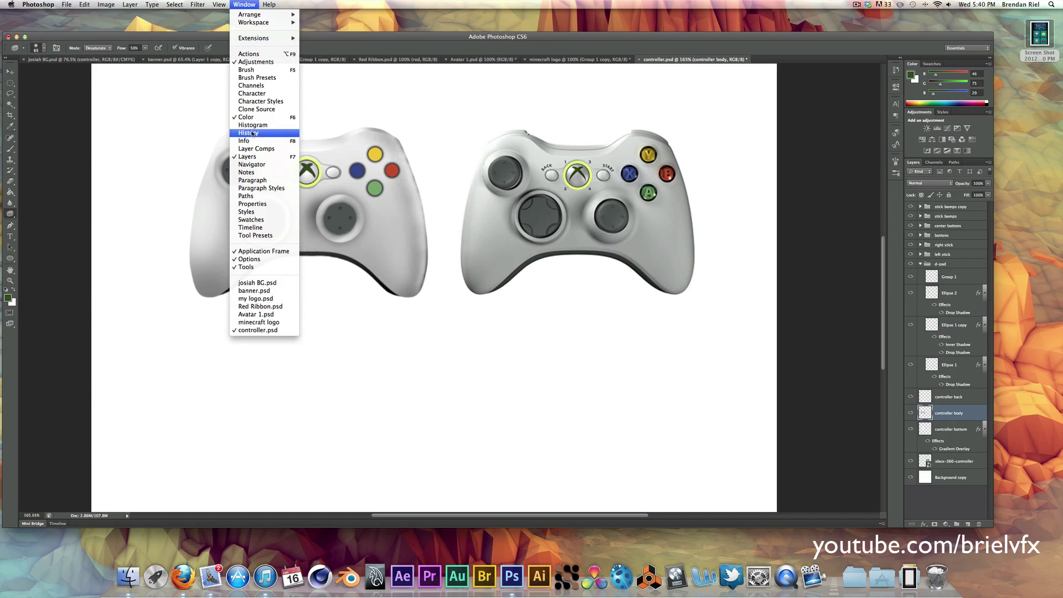
click(260, 131)
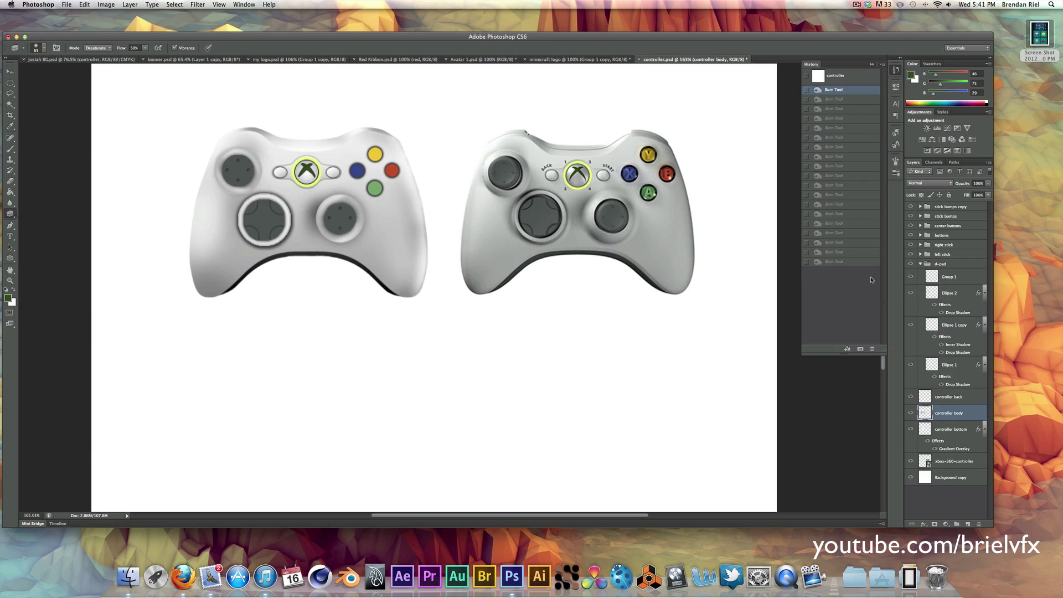
key(shift+o)
key(shift+super+z)
key(shift+super+z)
key(shift+super+z)
key(shift+super+z)
key(shift+super+z)
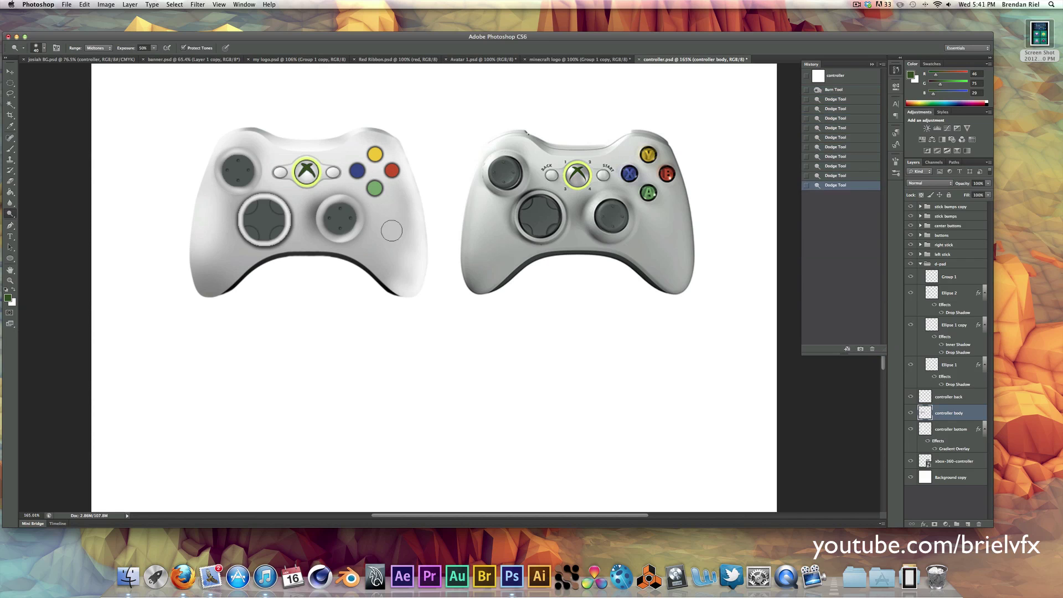
key(shift+super+z)
key(shift+super+z)
key(shift+super+z)
key(shift+super+z)
key(bracketleft)
key(bracketleft)
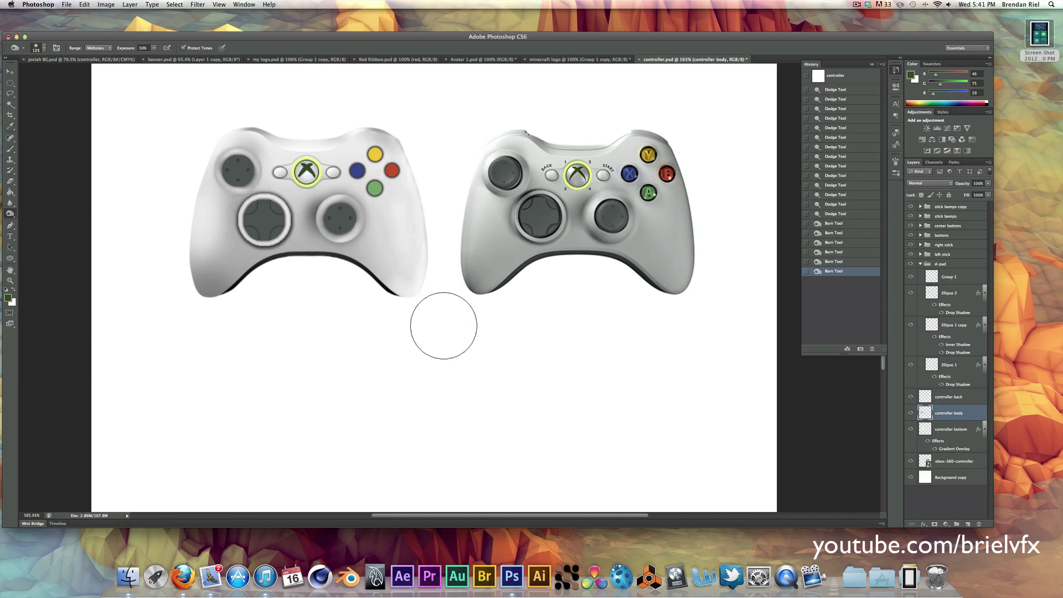
scroll(446, 323, down, 1)
key(v)
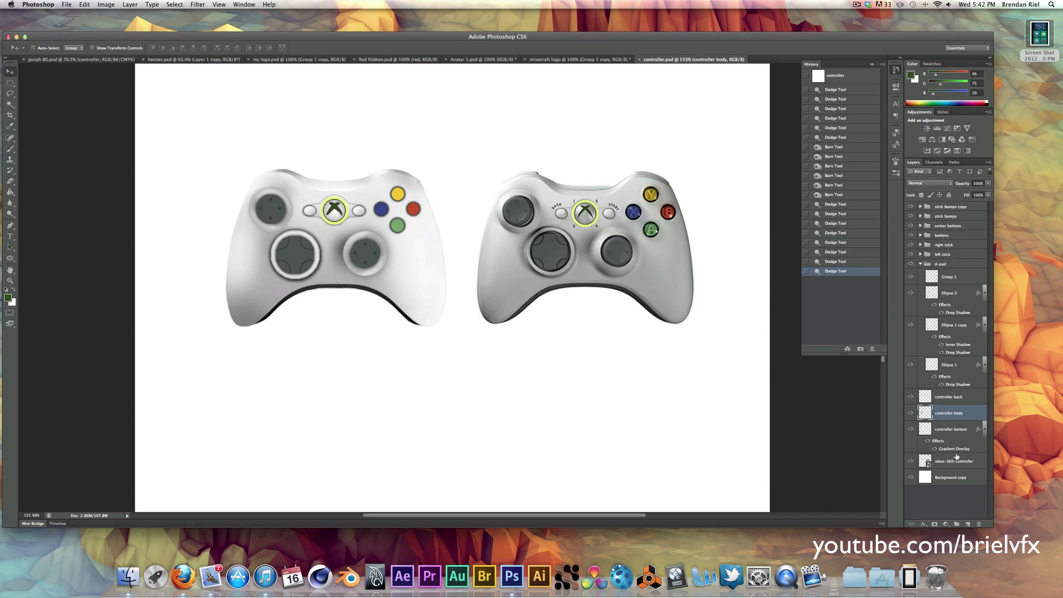